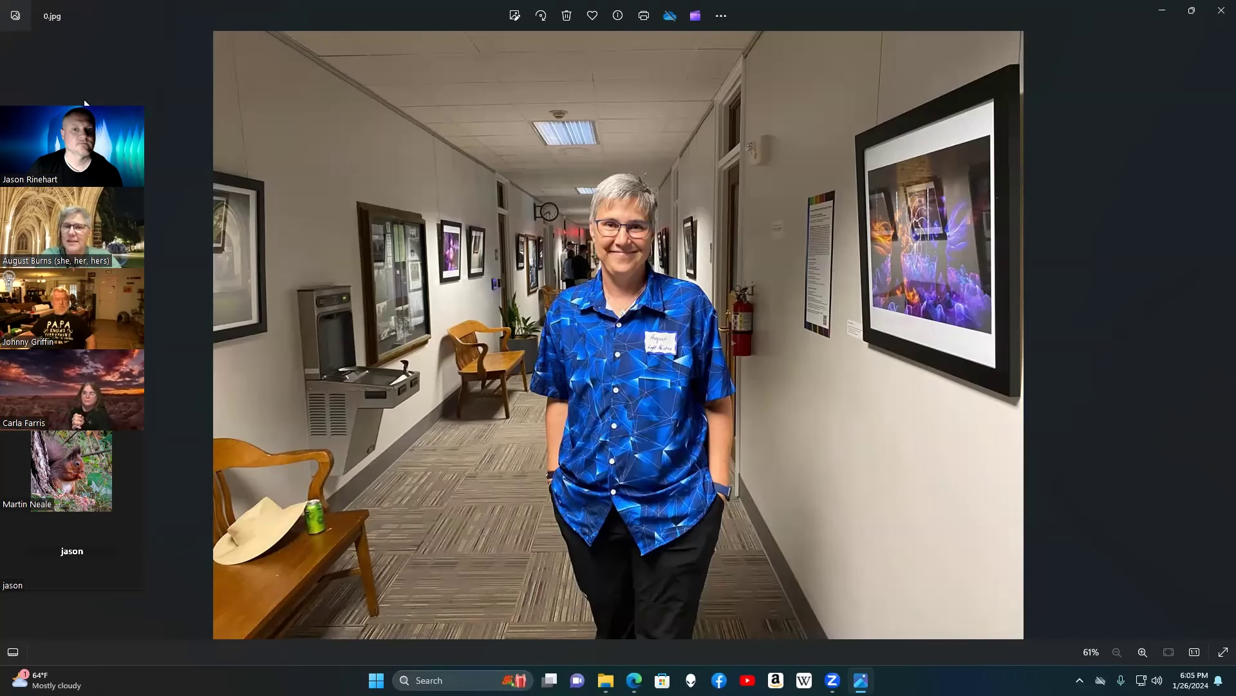
Step: Nudge the participant strip aside, then advance past the night group selfie to the unicorn-mask lecture hall photo
{"action": "left_click_drag", "start_coordinate": [86, 102], "coordinate": [119, 94]}
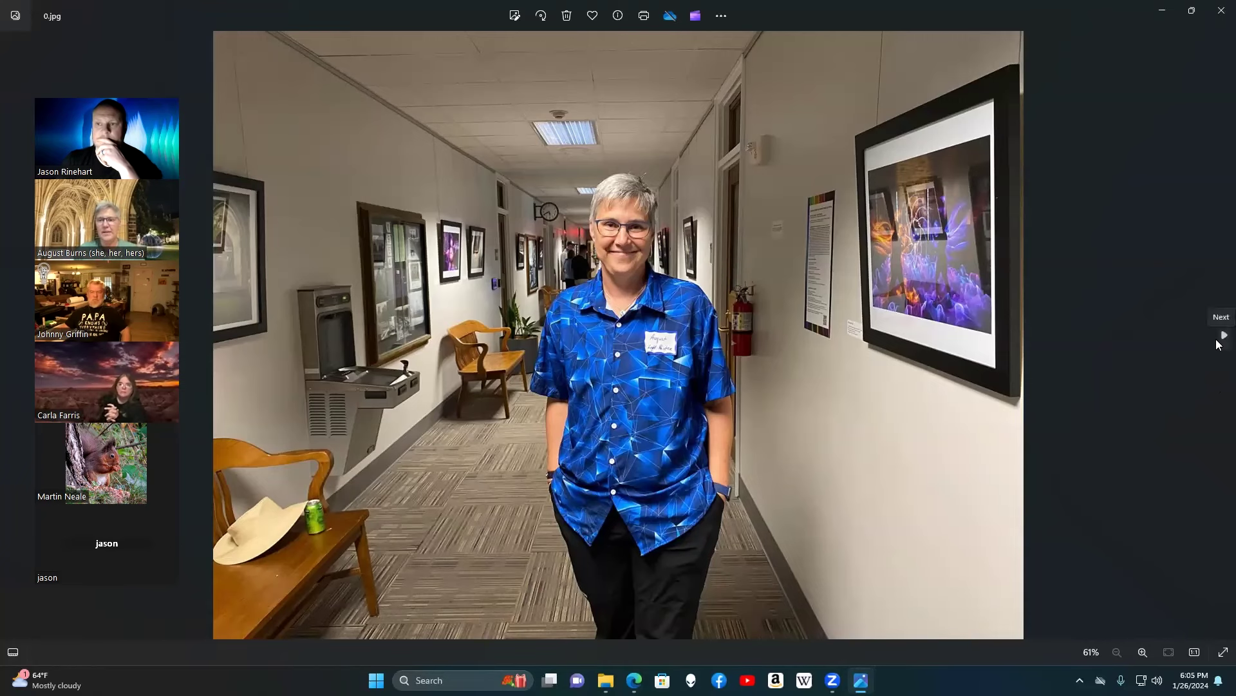
{"action": "left_click", "coordinate": [1224, 334]}
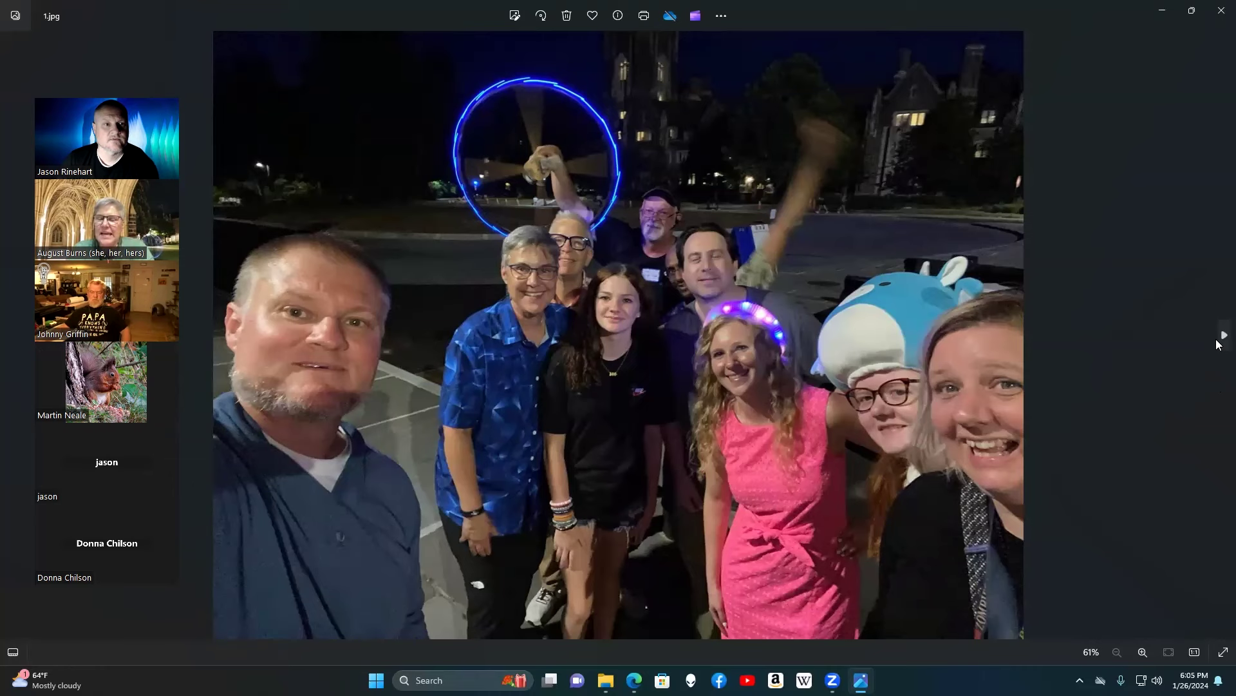
{"action": "left_click", "coordinate": [1219, 344]}
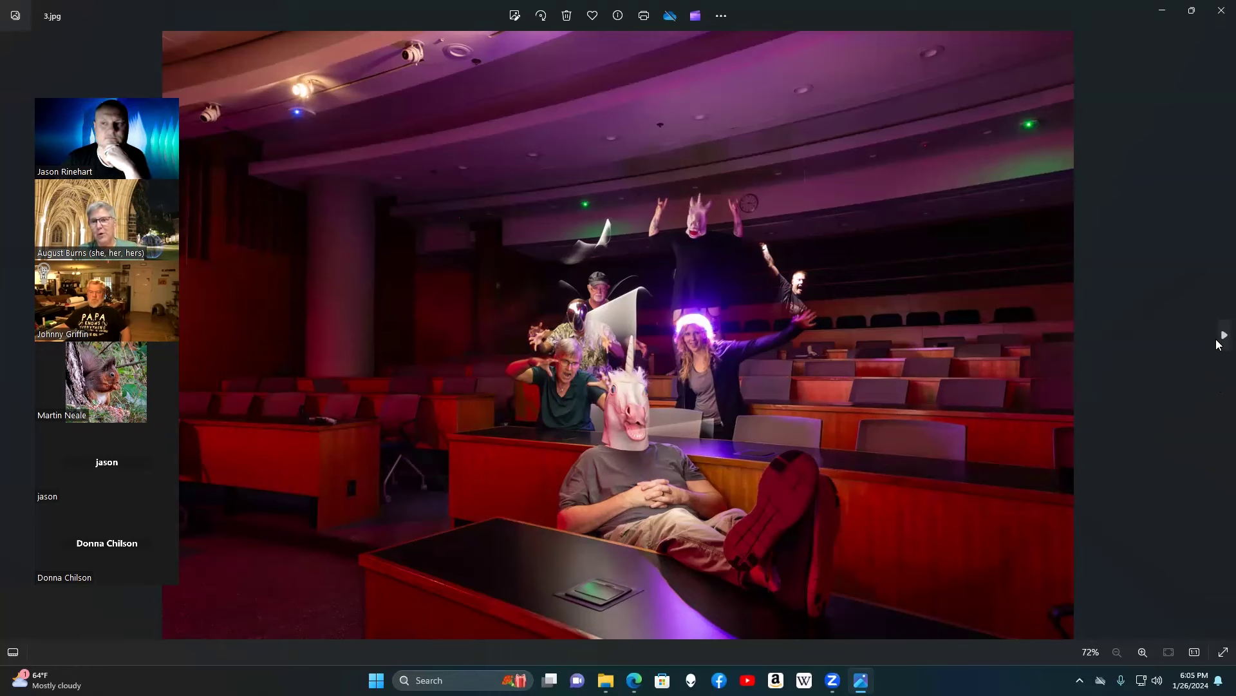
Step: Advance past the lecture audience photo to 5.jpg, the projected glowing yellow boardwalk figures
{"action": "left_click", "coordinate": [1219, 344]}
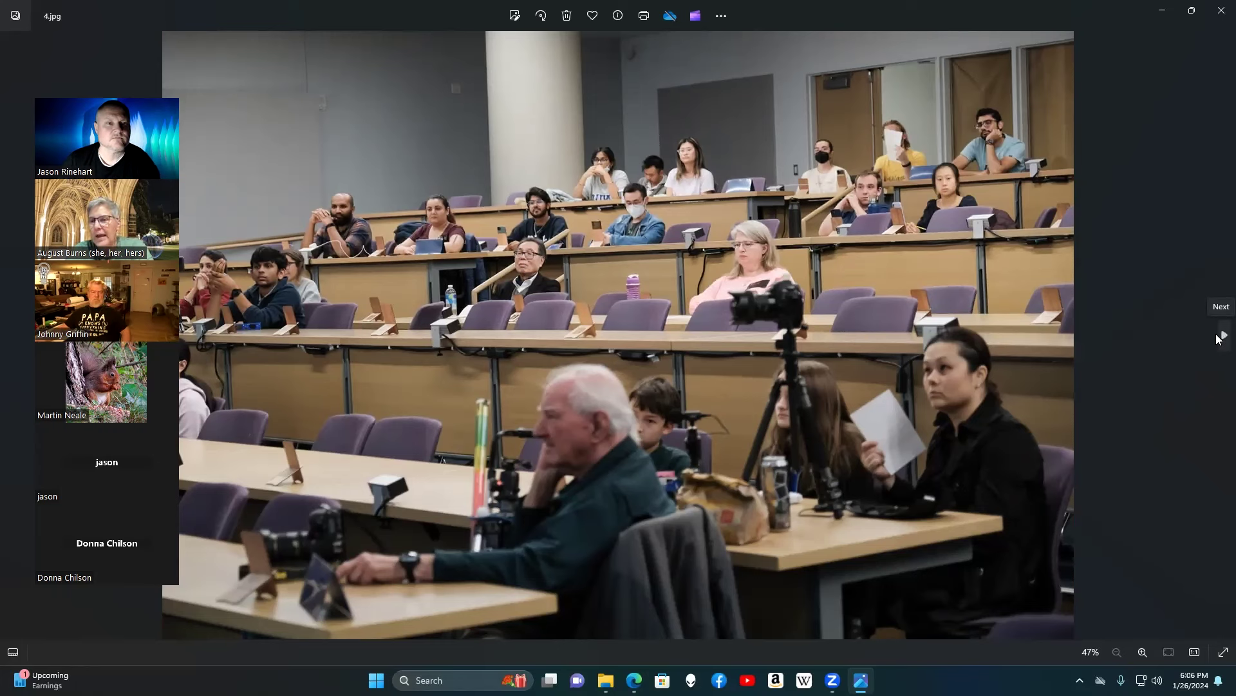
{"action": "left_click", "coordinate": [1219, 338]}
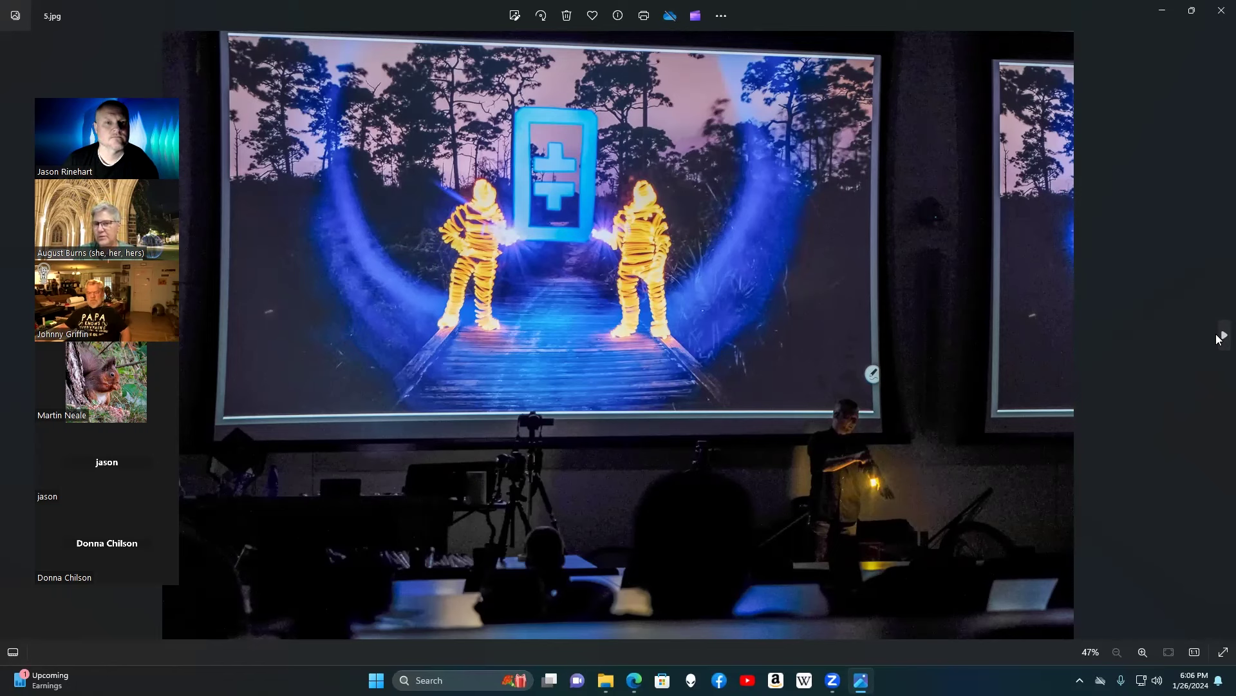
{"action": "left_click", "coordinate": [1219, 338]}
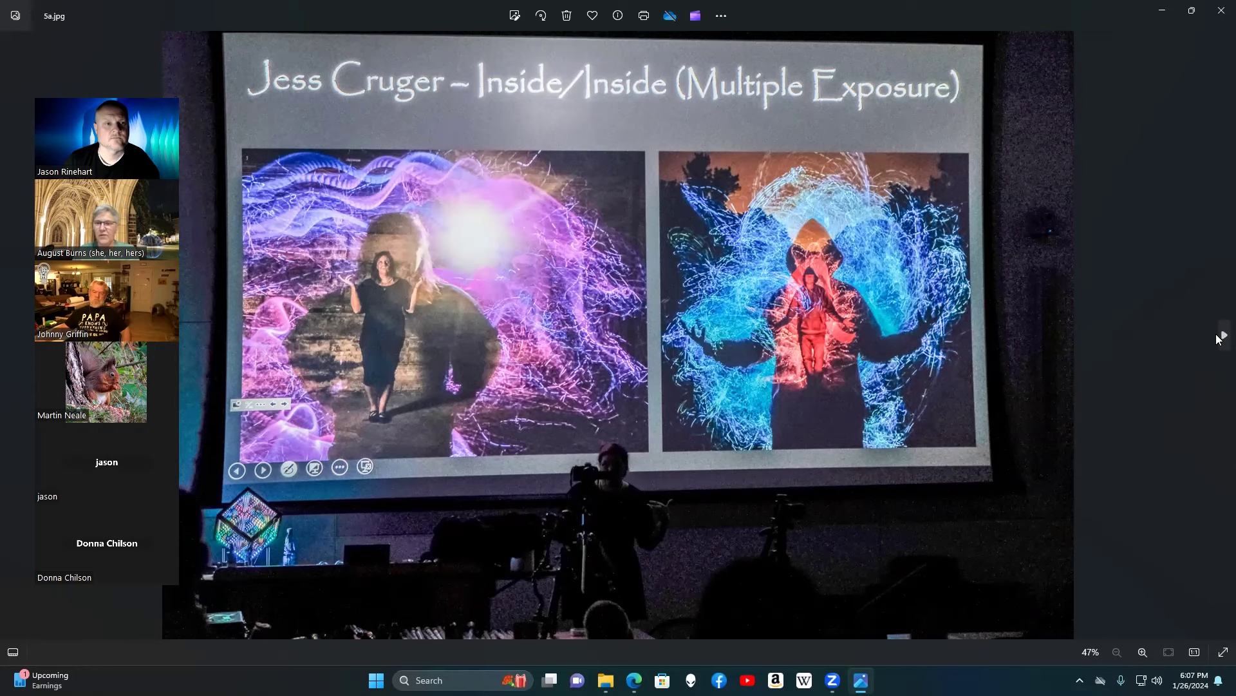
{"action": "left_click", "coordinate": [1220, 337]}
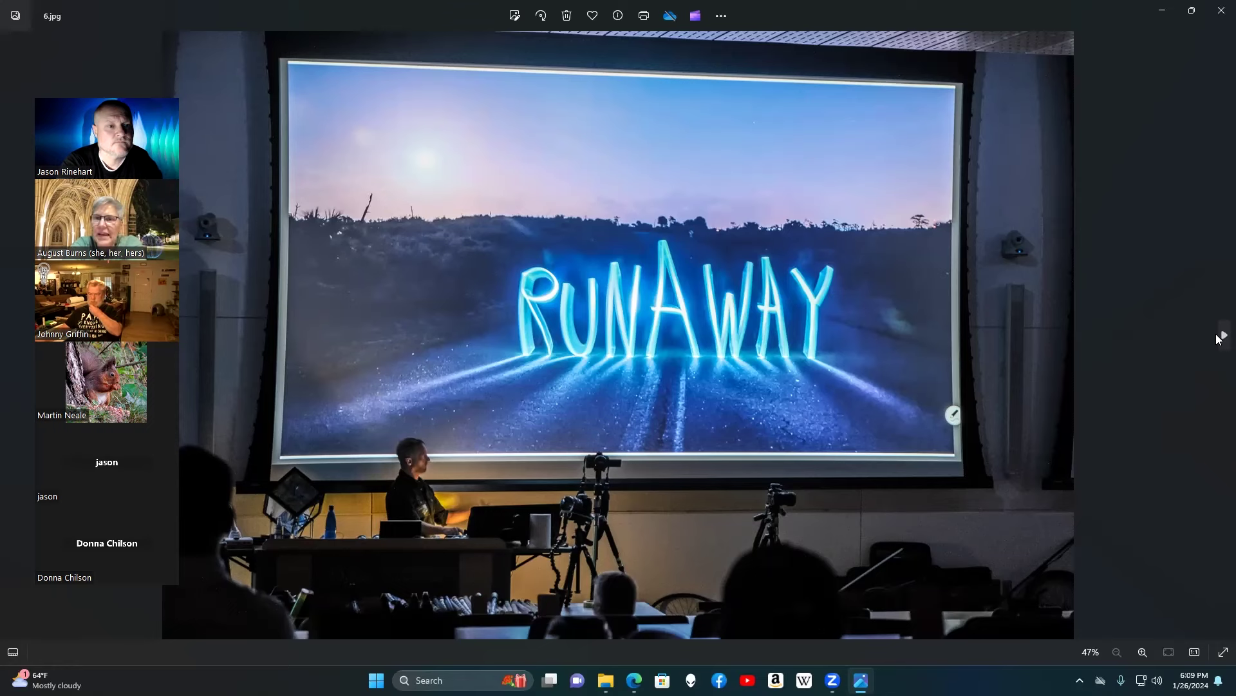
Step: Advance past the THANK YOU projection photo to 8.jpg, the forest light-beam shot
{"action": "left_click", "coordinate": [1220, 338]}
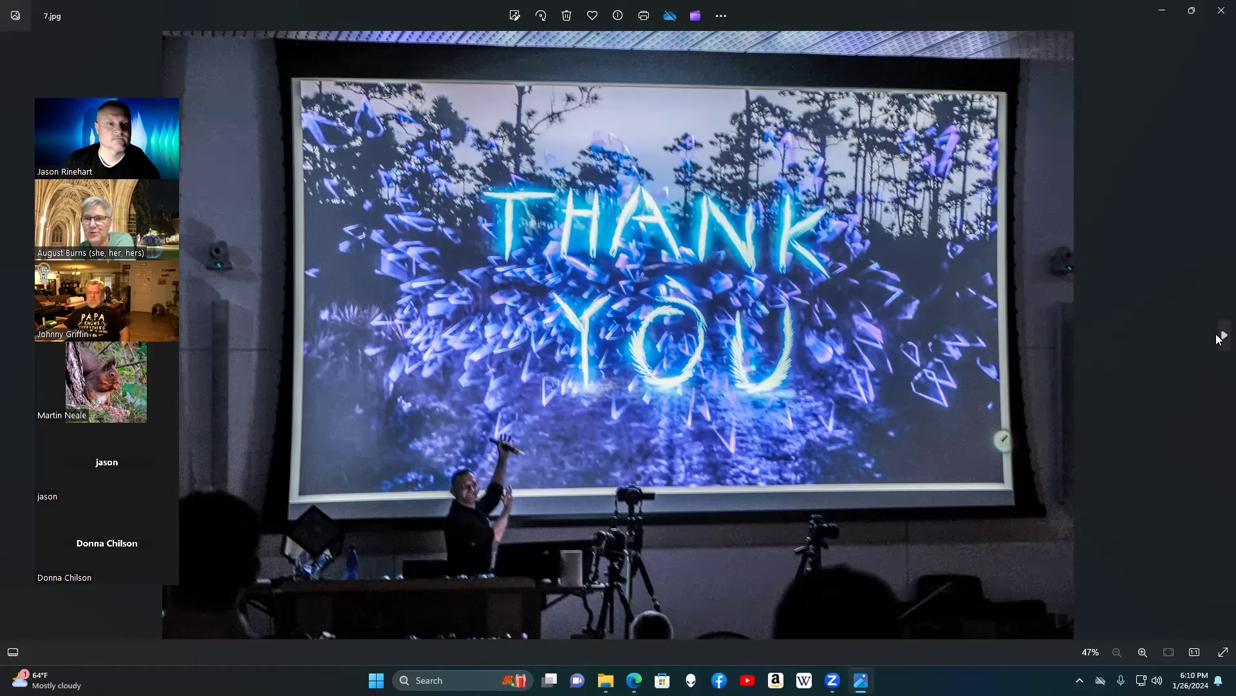
{"action": "left_click", "coordinate": [1219, 337]}
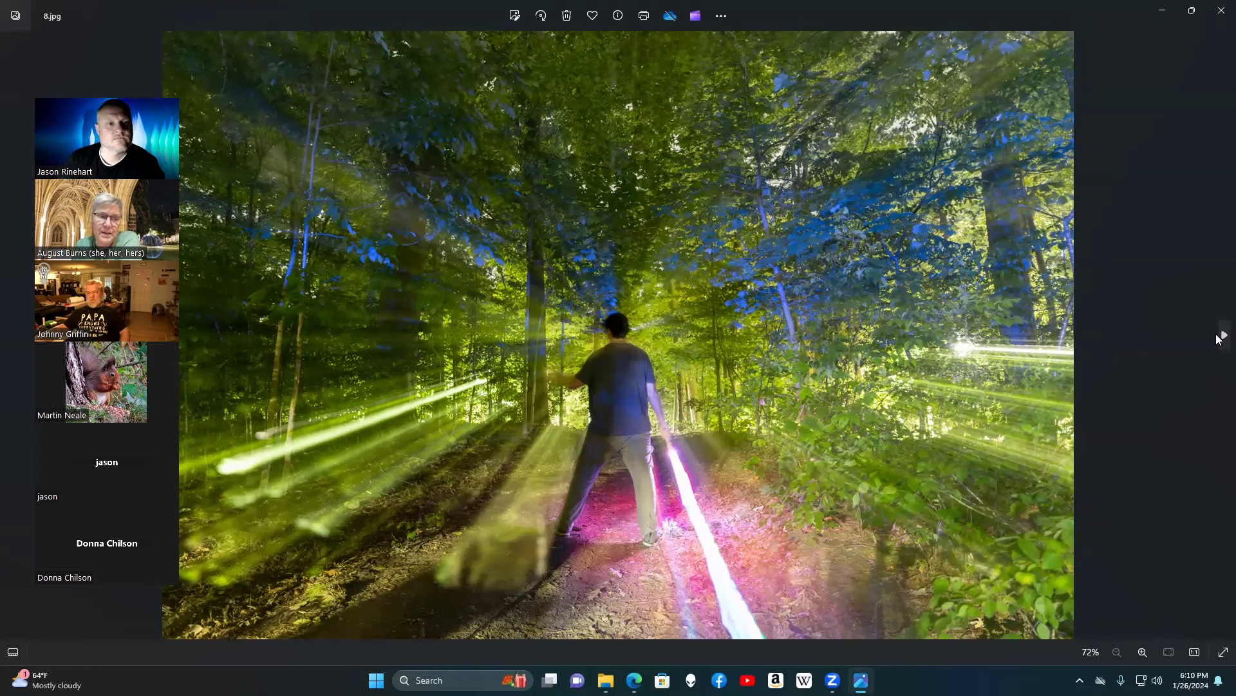
{"action": "left_click", "coordinate": [1219, 336]}
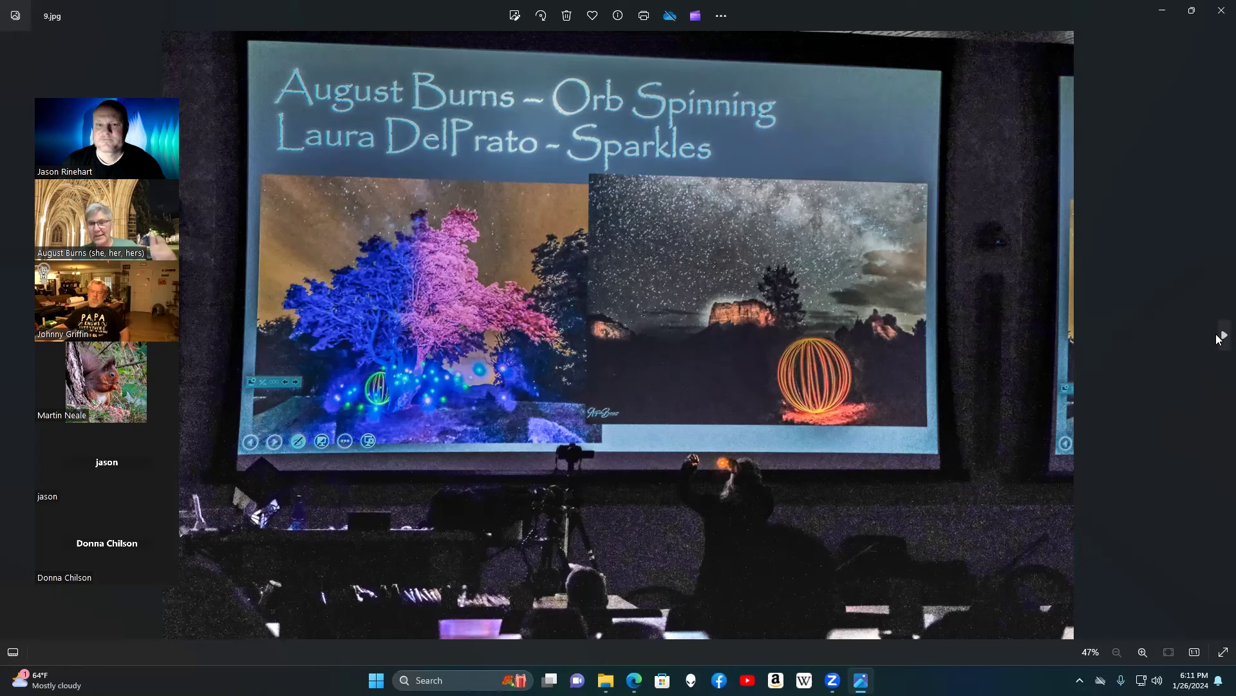
Step: Advance to 10.jpg, showing two silhouettes before twin glowing light rings on brick
{"action": "left_click", "coordinate": [1220, 338]}
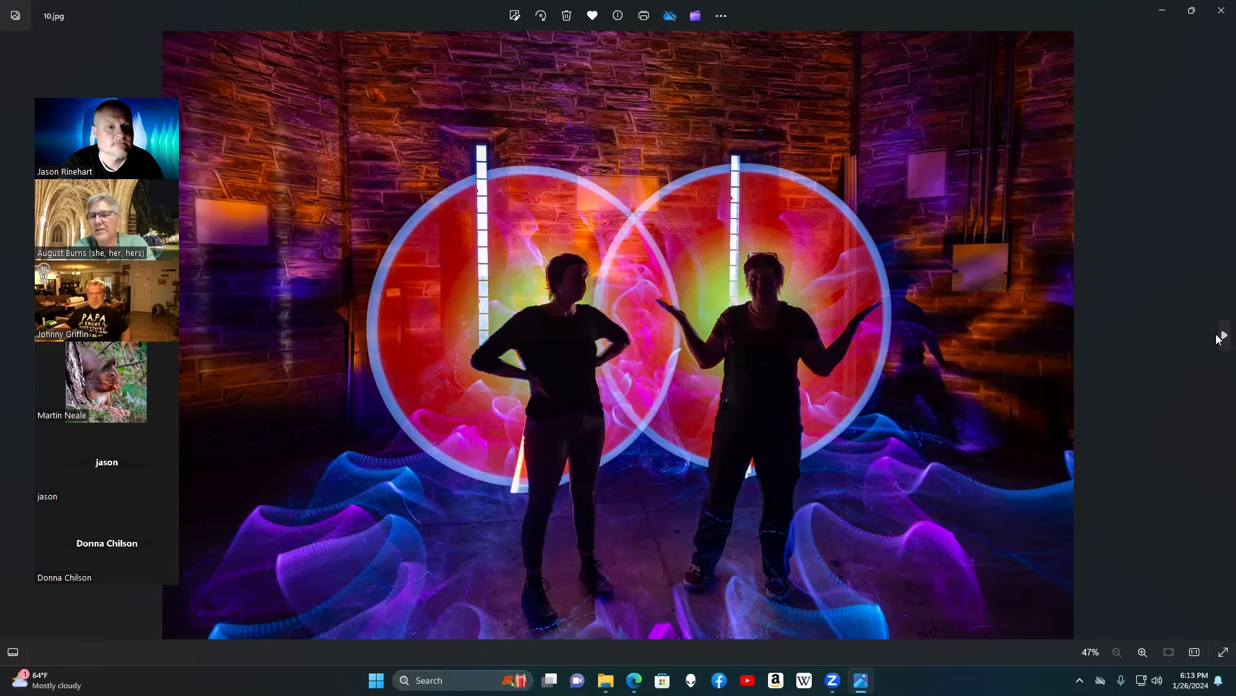
Step: Advance to 11.jpg, the audience facing three Jason Rinehart Light Painting Brushes slides
{"action": "left_click", "coordinate": [1220, 338]}
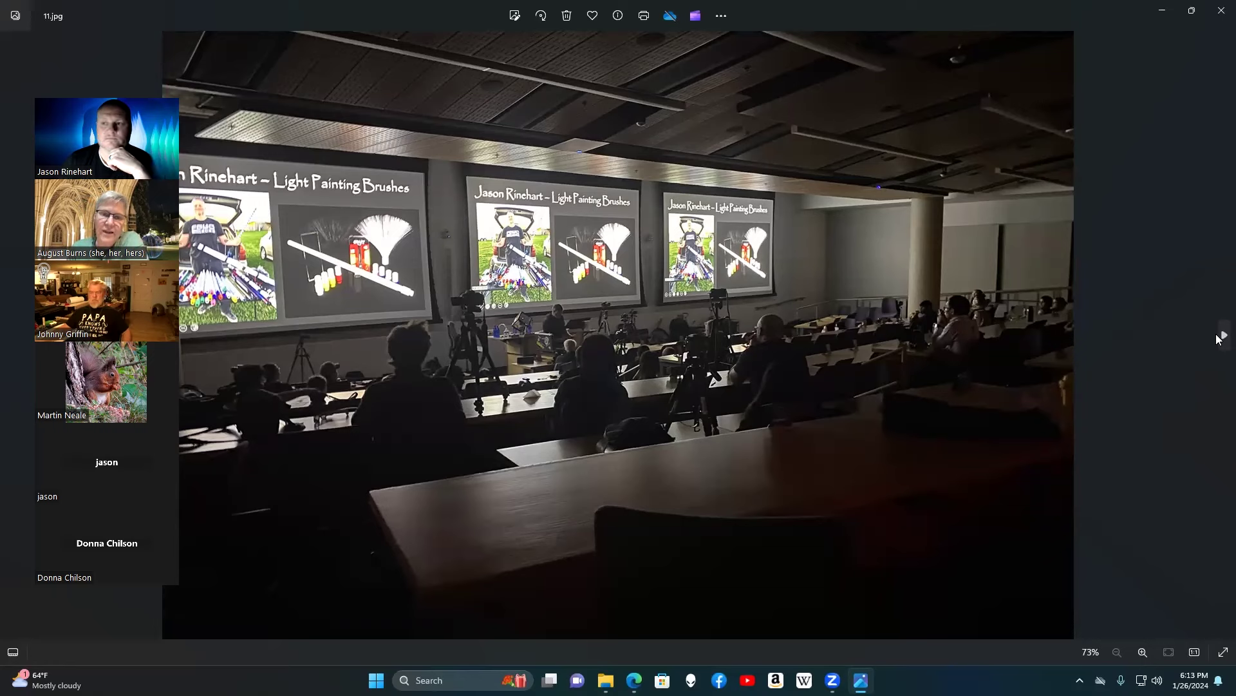
Step: Advance to the next photo, toward the glowing-eyed silhouette before the stained-glass window
{"action": "left_click", "coordinate": [1220, 338]}
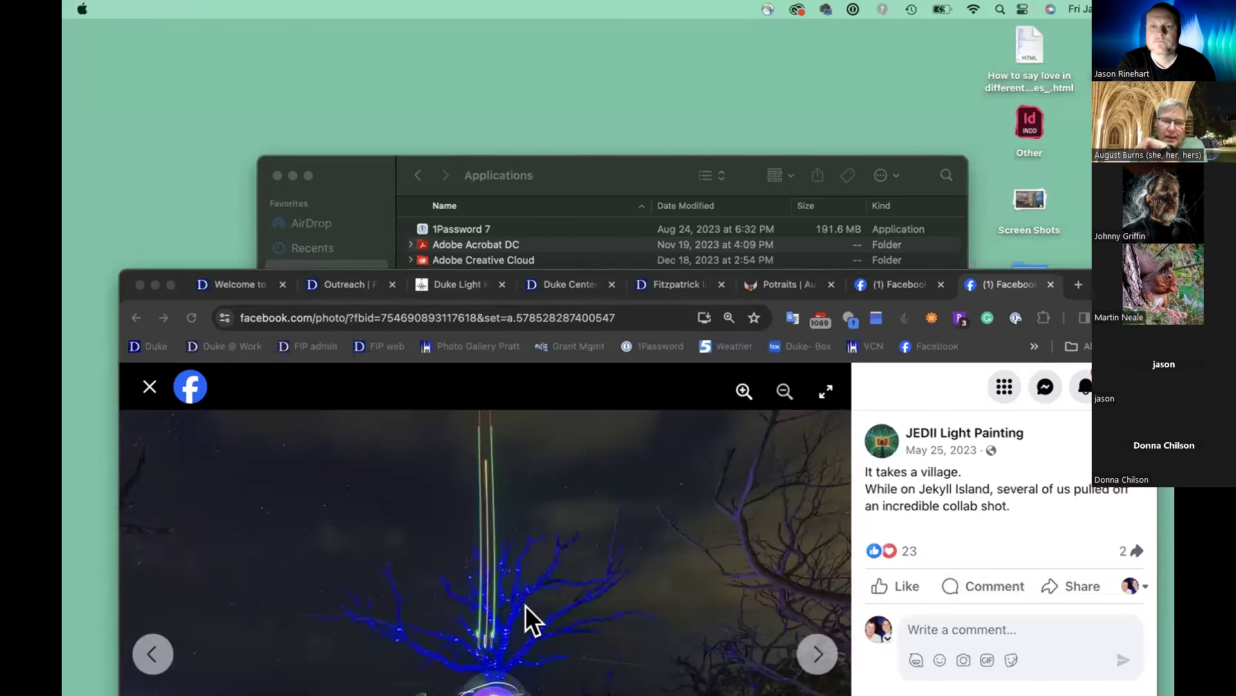
{"action": "mouse_move", "coordinate": [483, 541]}
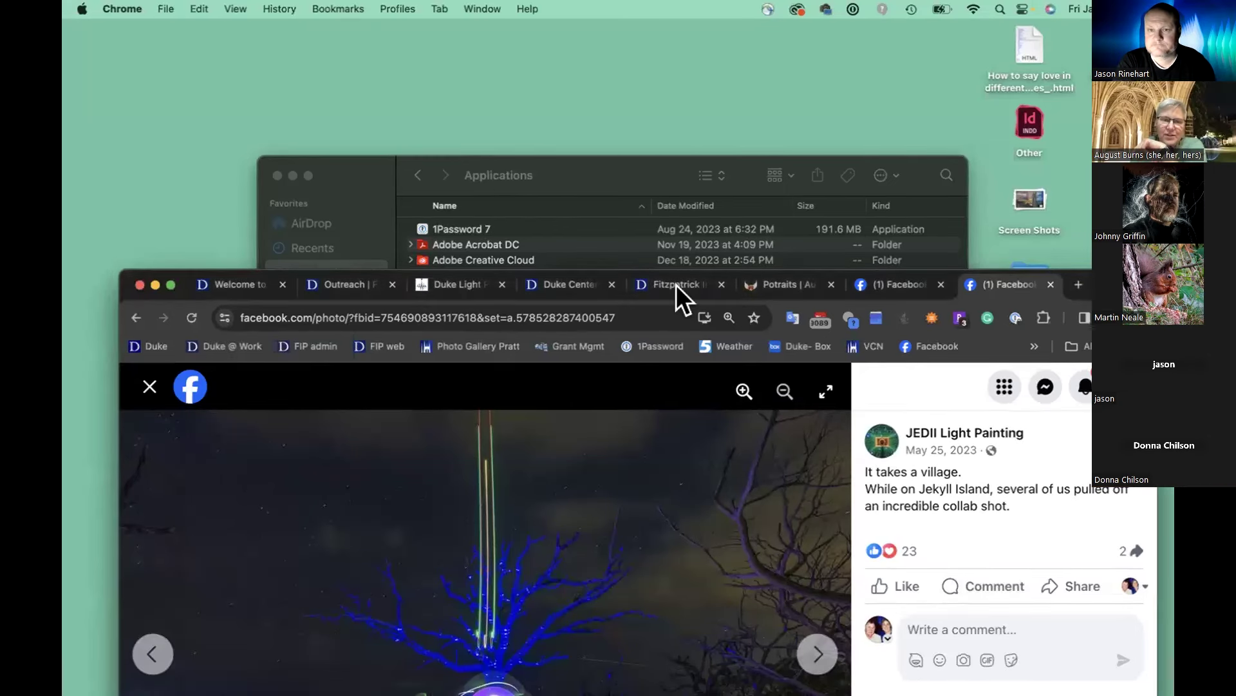
Step: Move the Chrome window showing the JEDII Light Painting post to the top of the screen
{"action": "left_click_drag", "start_coordinate": [181, 280], "coordinate": [171, 38]}
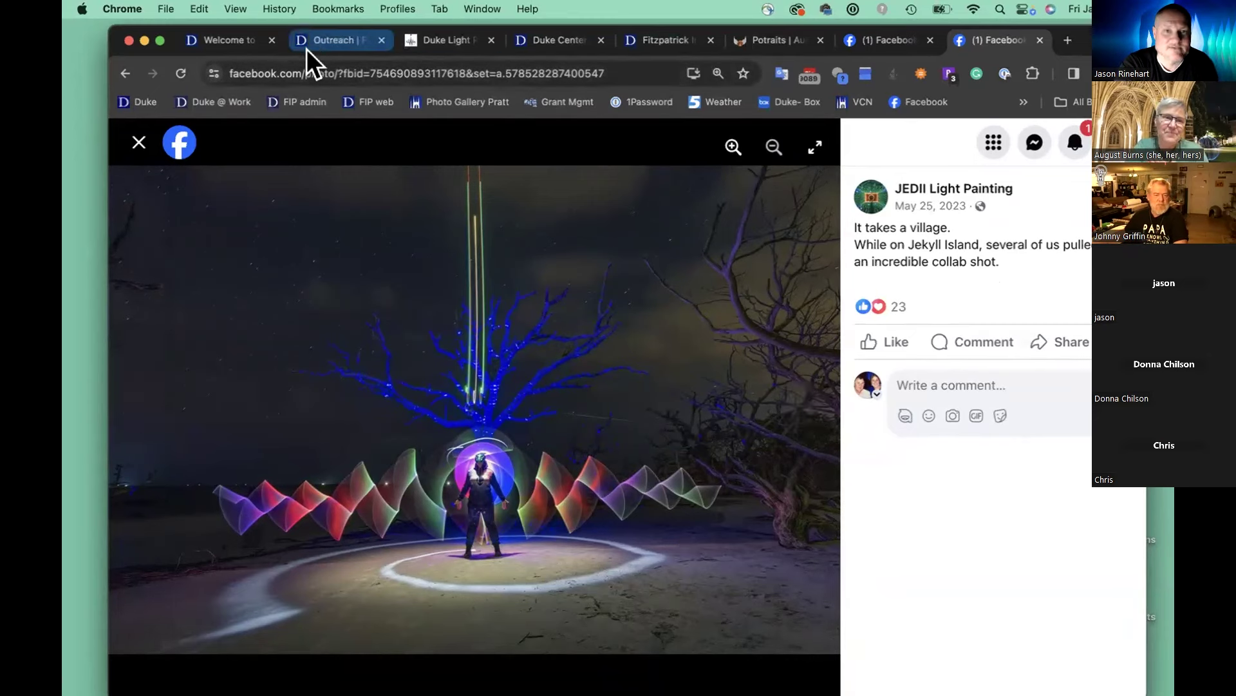
Step: Switch to the Duke Centennial browser tab showing the Duke 100 homepage
{"action": "left_click", "coordinate": [545, 44]}
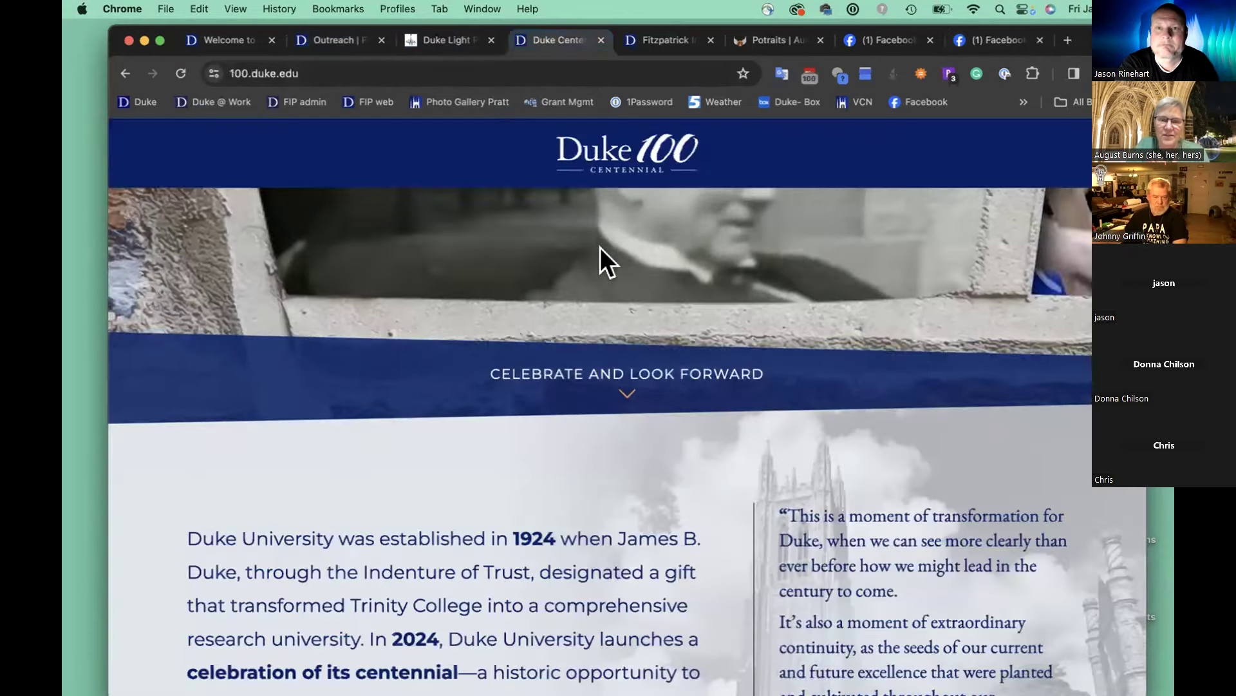
{"action": "scroll", "coordinate": [639, 414], "scroll_direction": "up", "scroll_amount": 3}
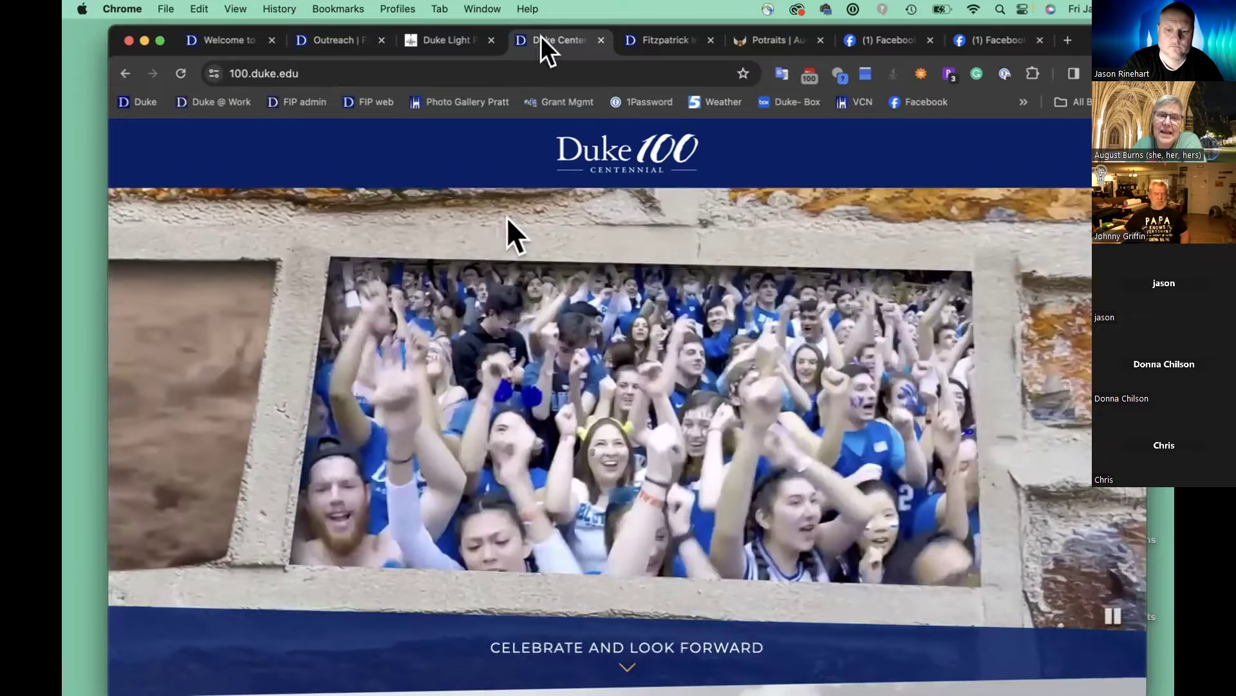
{"action": "scroll", "coordinate": [636, 172], "scroll_direction": "down", "scroll_amount": 2}
{"action": "scroll", "coordinate": [635, 173], "scroll_direction": "down", "scroll_amount": 2}
{"action": "scroll", "coordinate": [635, 172], "scroll_direction": "up", "scroll_amount": 5}
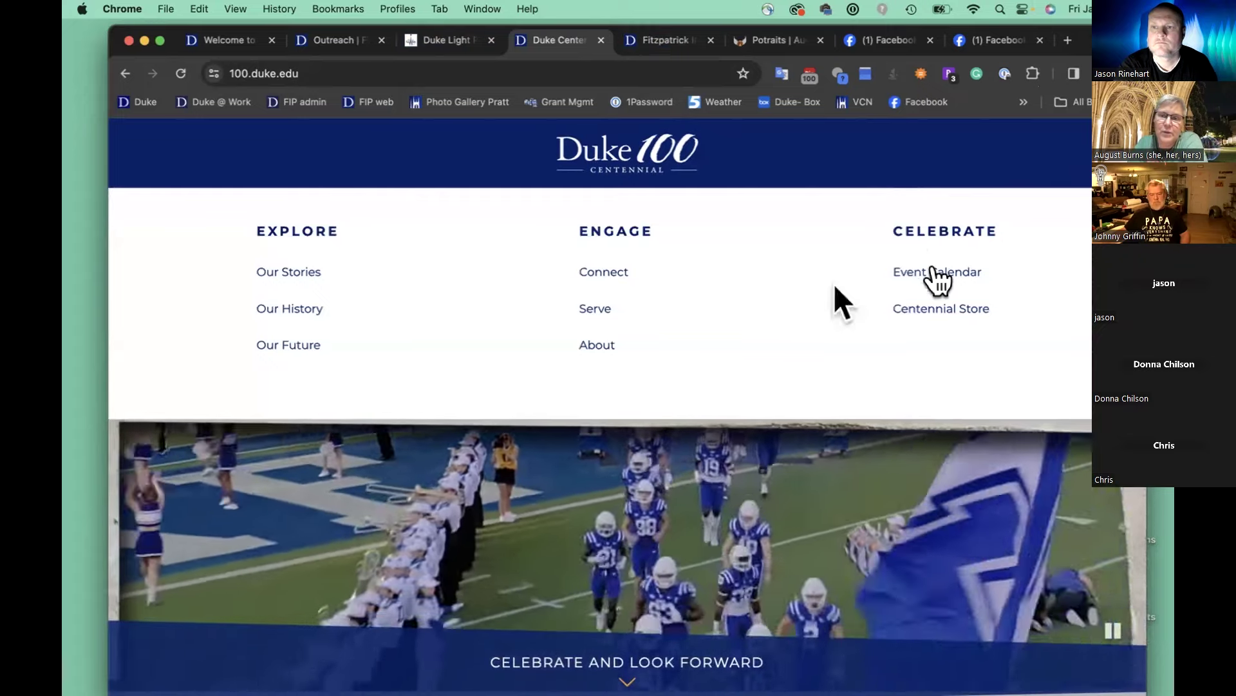
Step: Open the Event Calendar, jump to April 2024, and open the Fitzpatrick Photonics Symposium page
{"action": "left_click", "coordinate": [937, 271]}
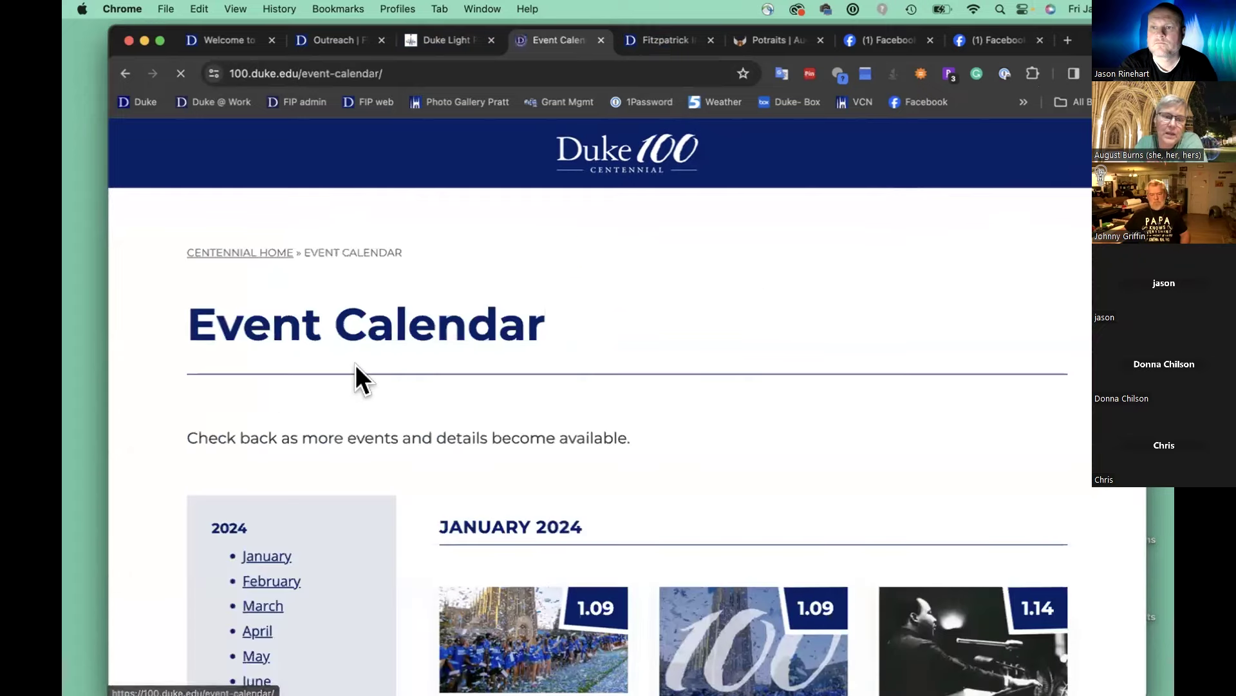
{"action": "scroll", "coordinate": [356, 364], "scroll_direction": "down", "scroll_amount": 3}
{"action": "left_click", "coordinate": [258, 438]}
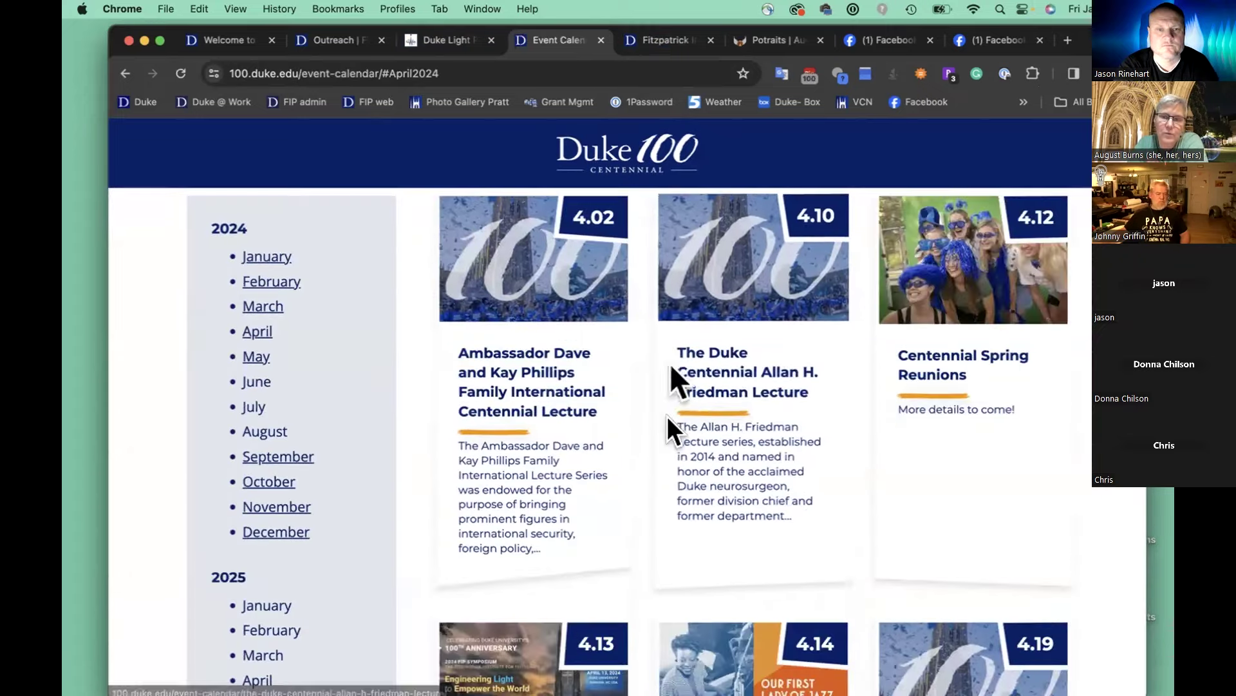
{"action": "scroll", "coordinate": [668, 417], "scroll_direction": "down", "scroll_amount": 5}
{"action": "scroll", "coordinate": [688, 465], "scroll_direction": "down", "scroll_amount": 3}
{"action": "scroll", "coordinate": [688, 464], "scroll_direction": "up", "scroll_amount": 1}
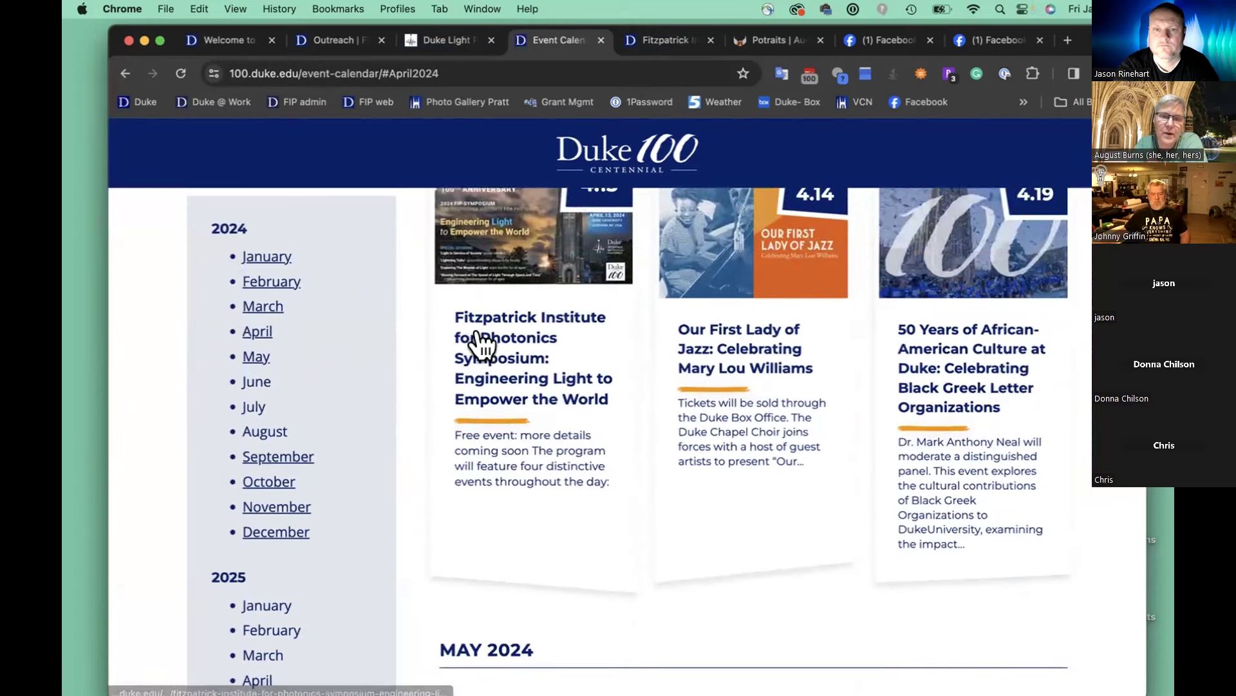
{"action": "left_click", "coordinate": [481, 343]}
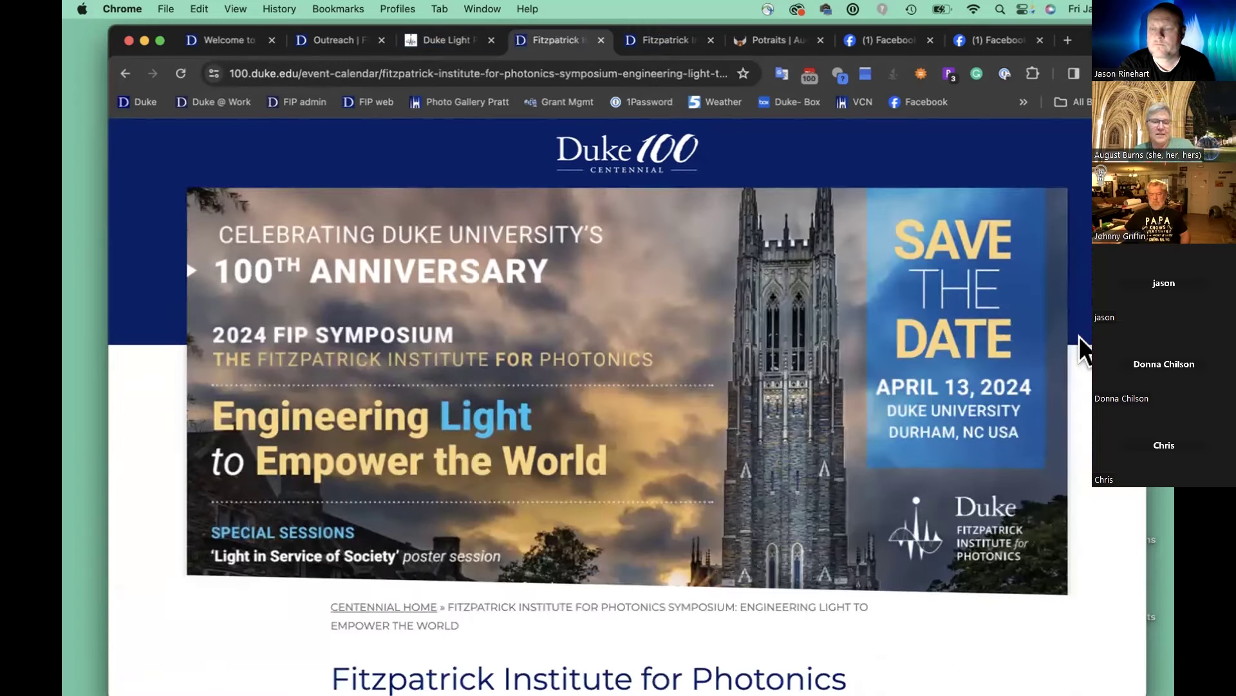
{"action": "scroll", "coordinate": [1079, 335], "scroll_direction": "down", "scroll_amount": 2}
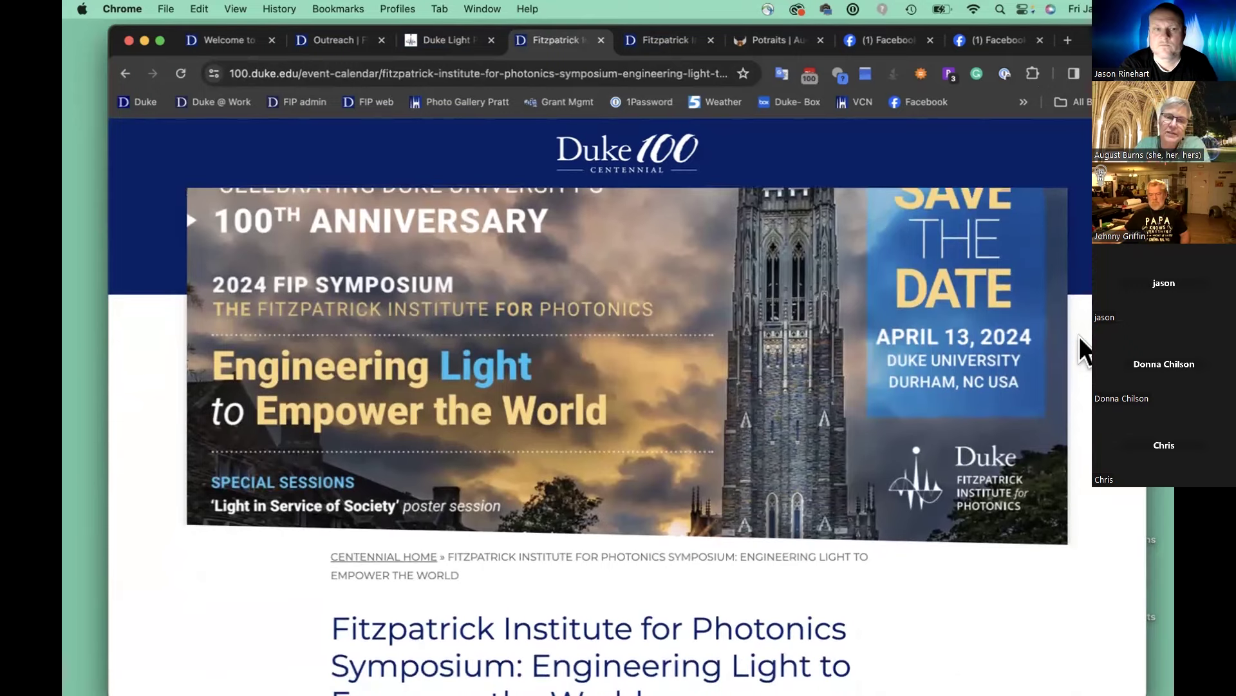
{"action": "scroll", "coordinate": [1078, 336], "scroll_direction": "down", "scroll_amount": 4}
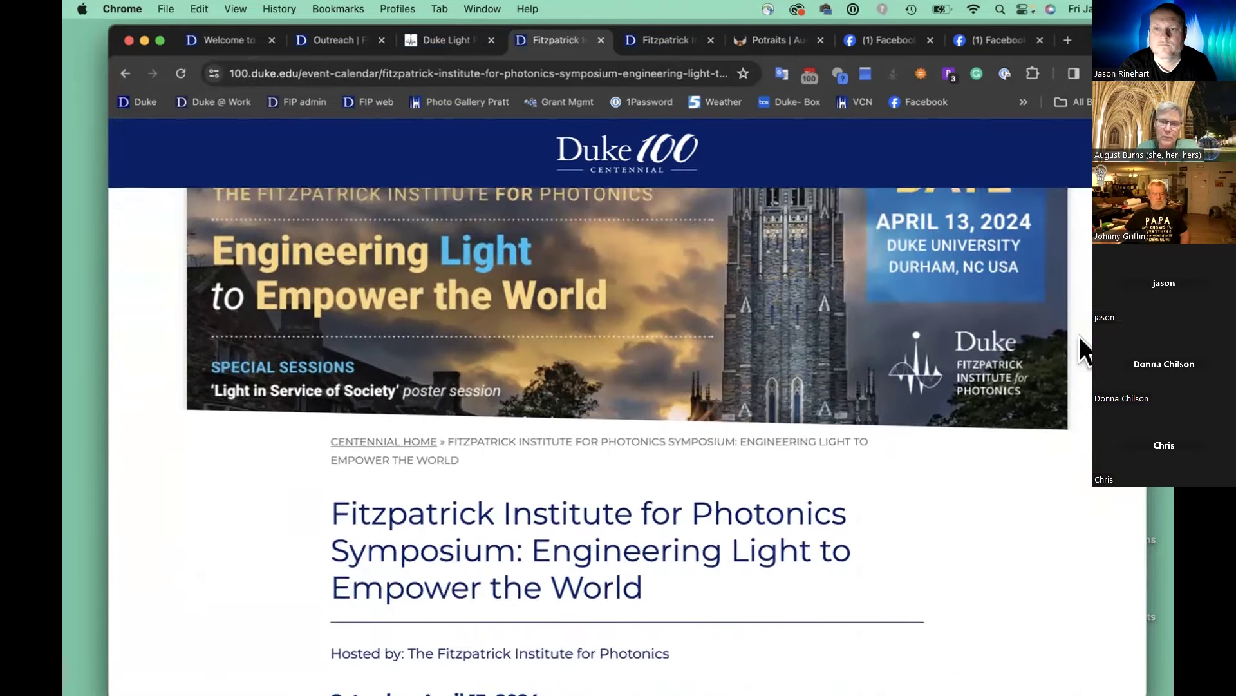
{"action": "scroll", "coordinate": [1079, 336], "scroll_direction": "down", "scroll_amount": 3}
{"action": "scroll", "coordinate": [1080, 335], "scroll_direction": "down", "scroll_amount": 3}
{"action": "scroll", "coordinate": [1079, 335], "scroll_direction": "down", "scroll_amount": 2}
{"action": "scroll", "coordinate": [1079, 335], "scroll_direction": "down", "scroll_amount": 2}
{"action": "scroll", "coordinate": [1079, 335], "scroll_direction": "down", "scroll_amount": 3}
{"action": "scroll", "coordinate": [1080, 335], "scroll_direction": "down", "scroll_amount": 2}
{"action": "scroll", "coordinate": [1079, 336], "scroll_direction": "down", "scroll_amount": 2}
{"action": "scroll", "coordinate": [1079, 336], "scroll_direction": "down", "scroll_amount": 1}
{"action": "scroll", "coordinate": [1079, 334], "scroll_direction": "down", "scroll_amount": 2}
{"action": "scroll", "coordinate": [1079, 335], "scroll_direction": "down", "scroll_amount": 1}
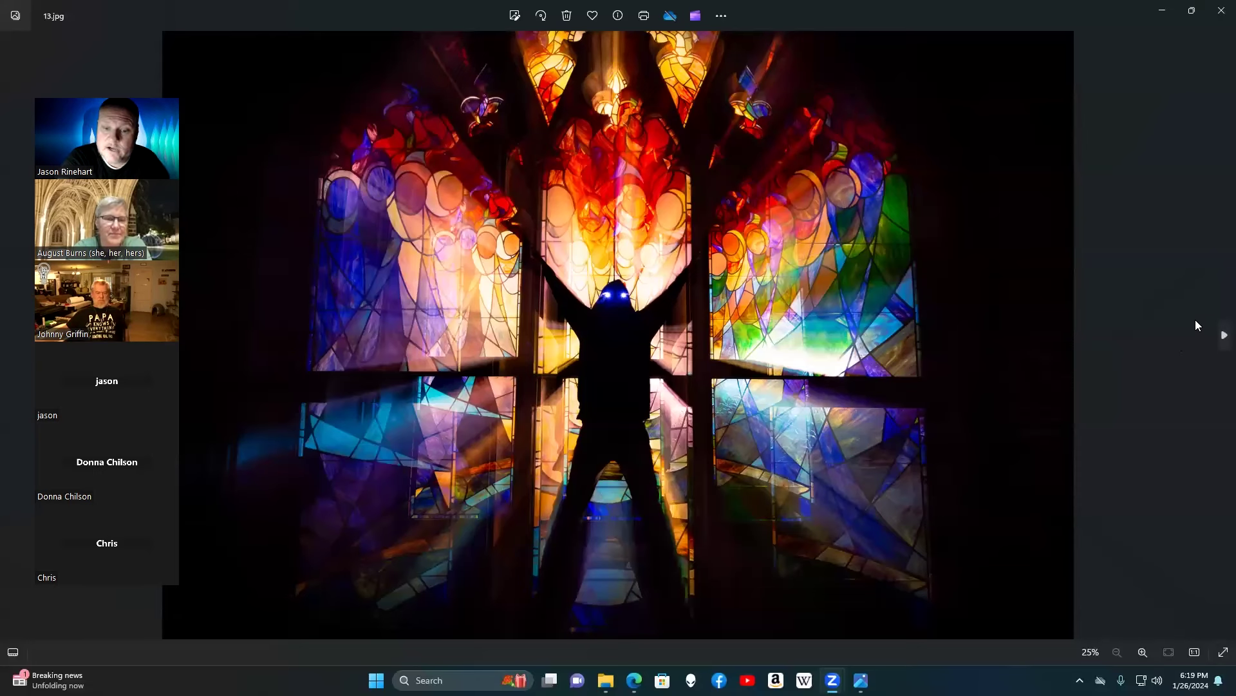
{"action": "mouse_move", "coordinate": [1222, 335]}
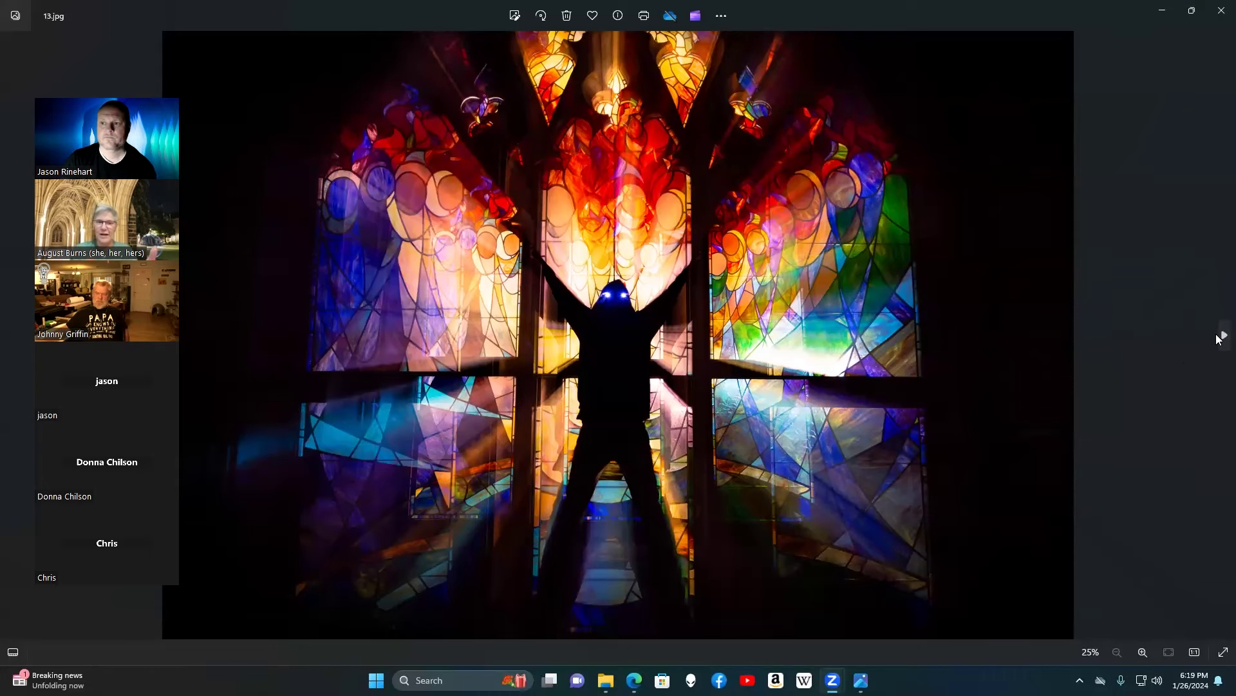
Step: Glance back at the stained-glass light painting, then return to the Duke-shirt group selfie
{"action": "left_click", "coordinate": [1220, 339]}
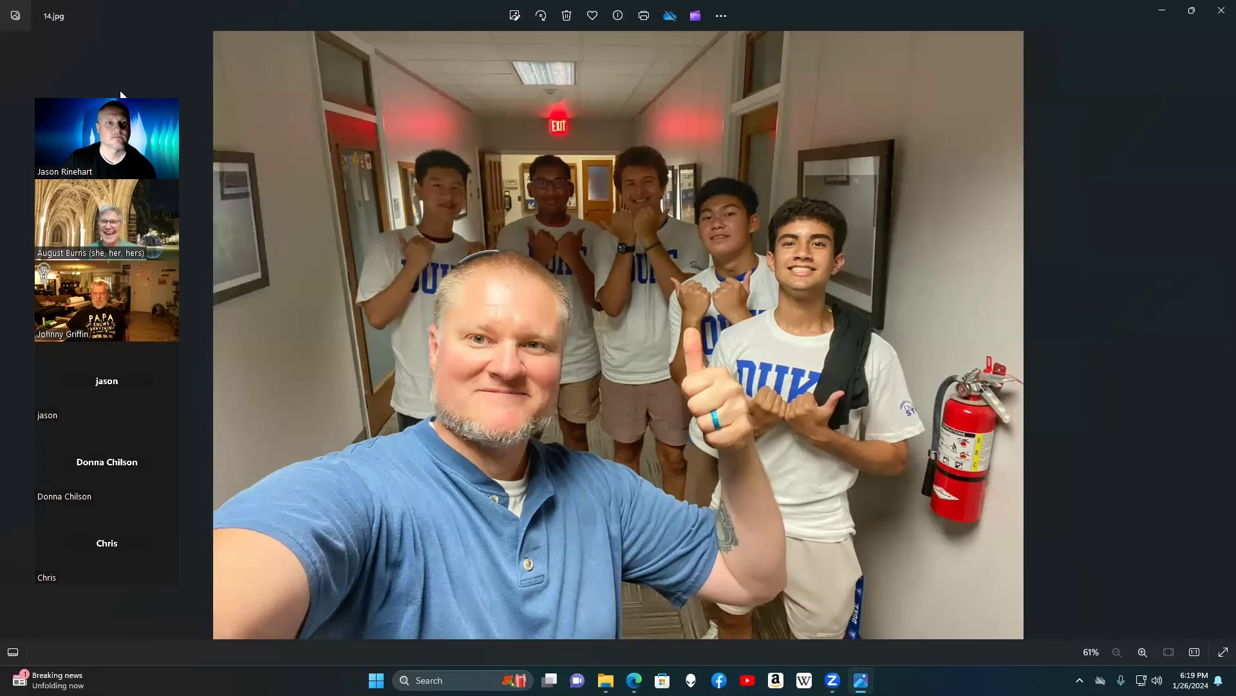
{"action": "left_click_drag", "start_coordinate": [121, 88], "coordinate": [255, 83]}
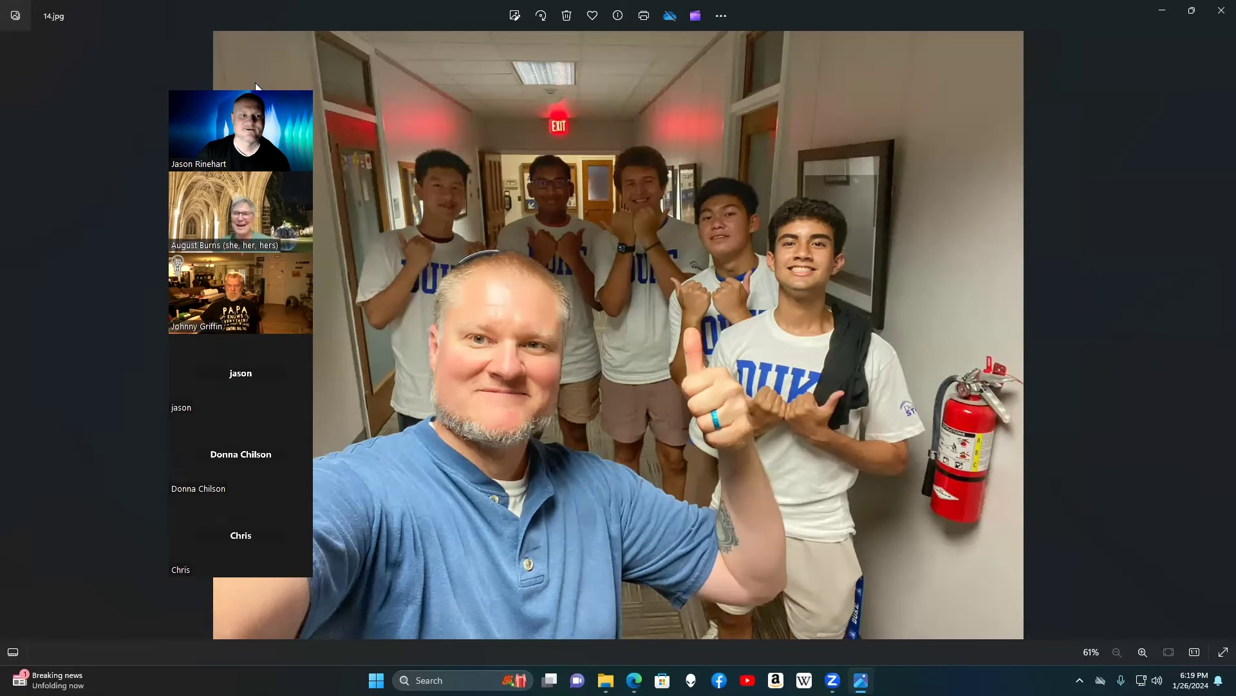
{"action": "left_click", "coordinate": [10, 334]}
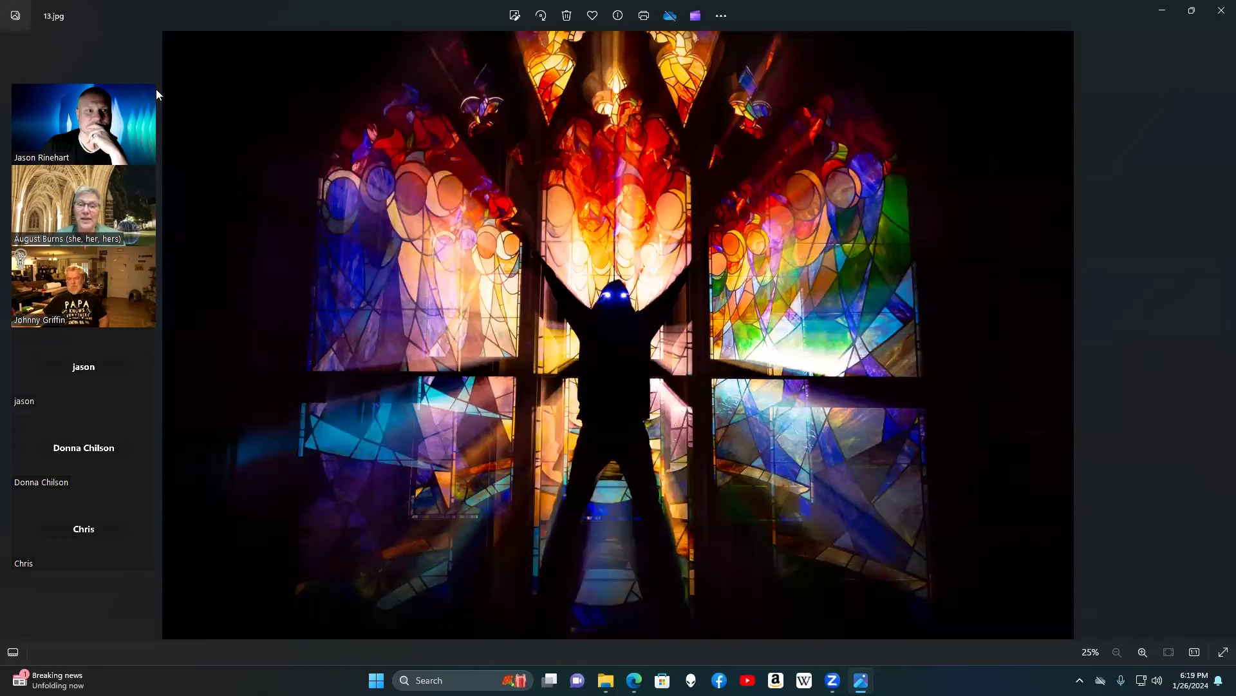
{"action": "left_click_drag", "start_coordinate": [158, 94], "coordinate": [175, 96]}
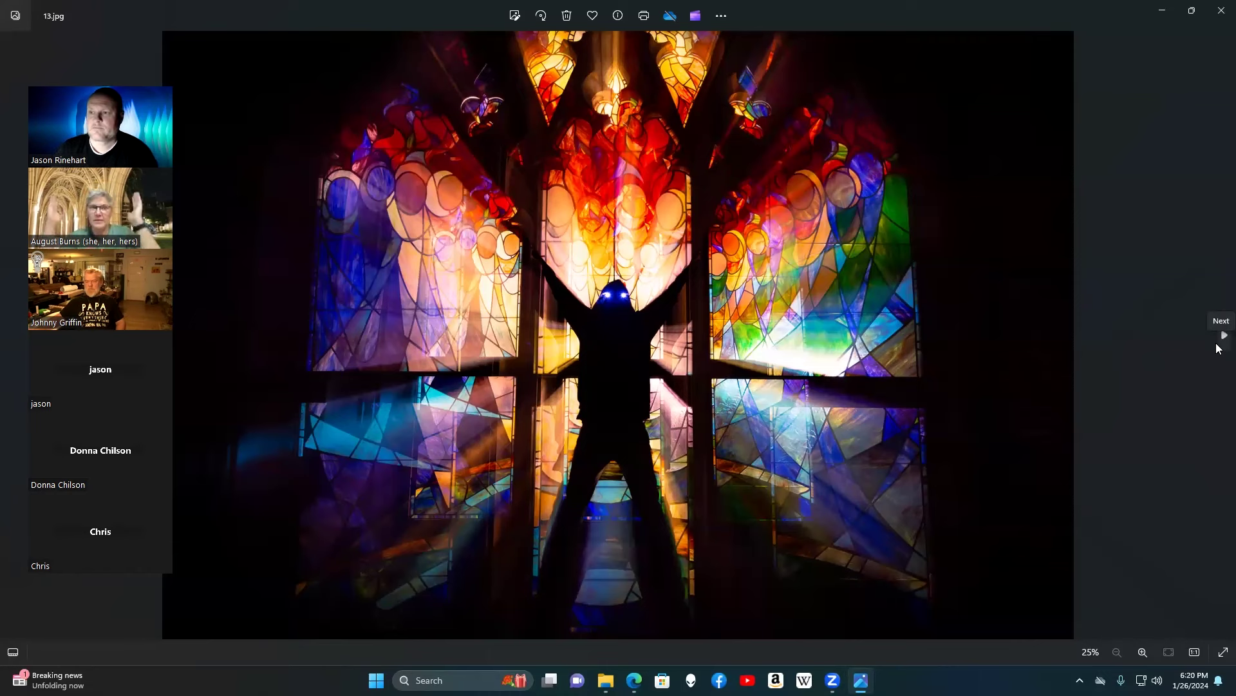
{"action": "left_click", "coordinate": [1218, 349]}
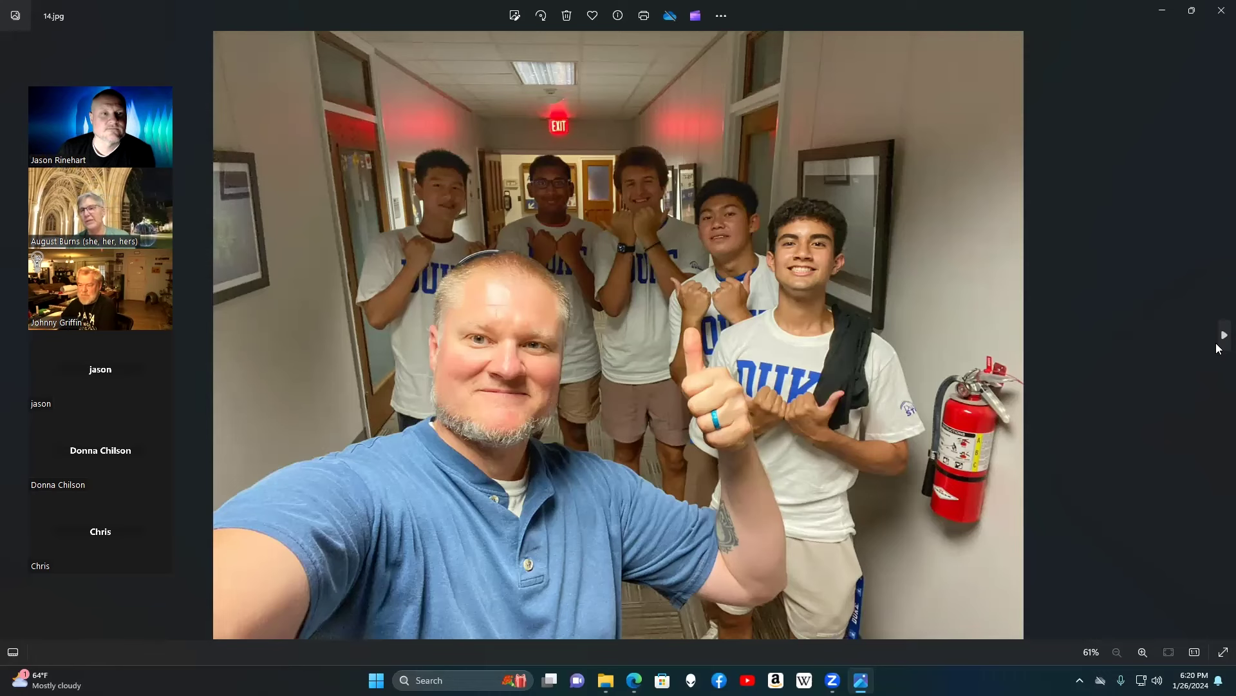
Step: Advance past the Fitzpatrick Institute banner photo to 16.jpg, three people walking arm in arm
{"action": "left_click", "coordinate": [1217, 343]}
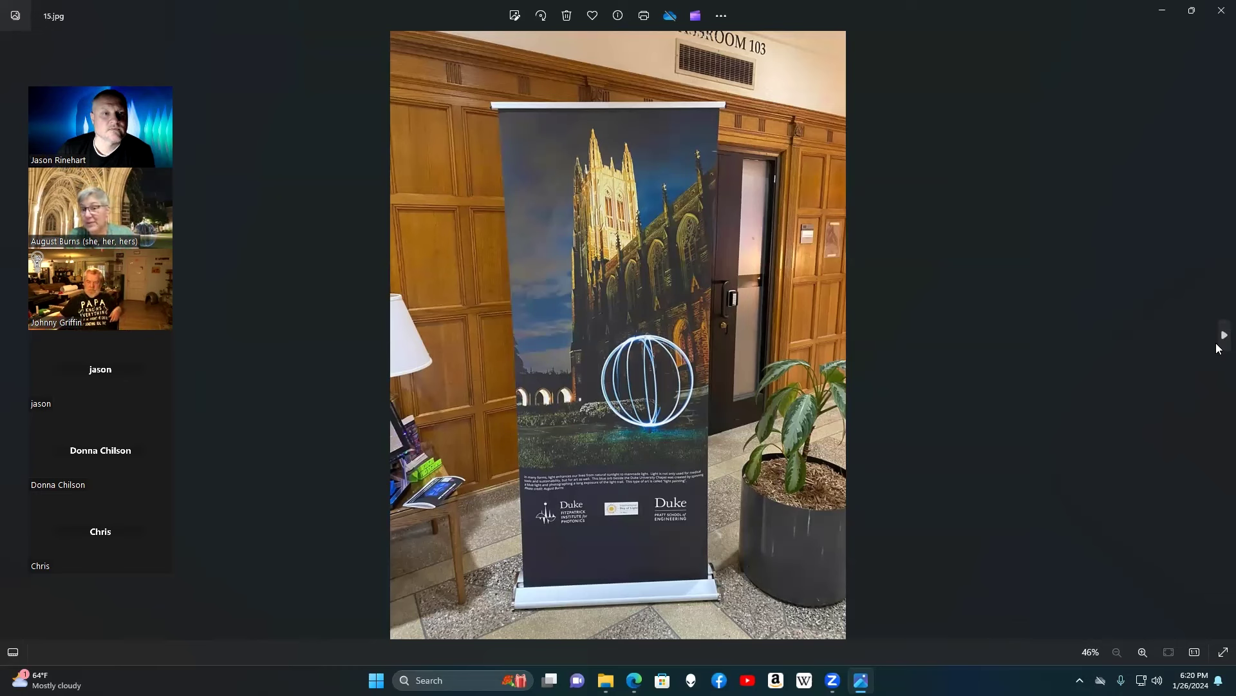
{"action": "left_click", "coordinate": [1220, 338]}
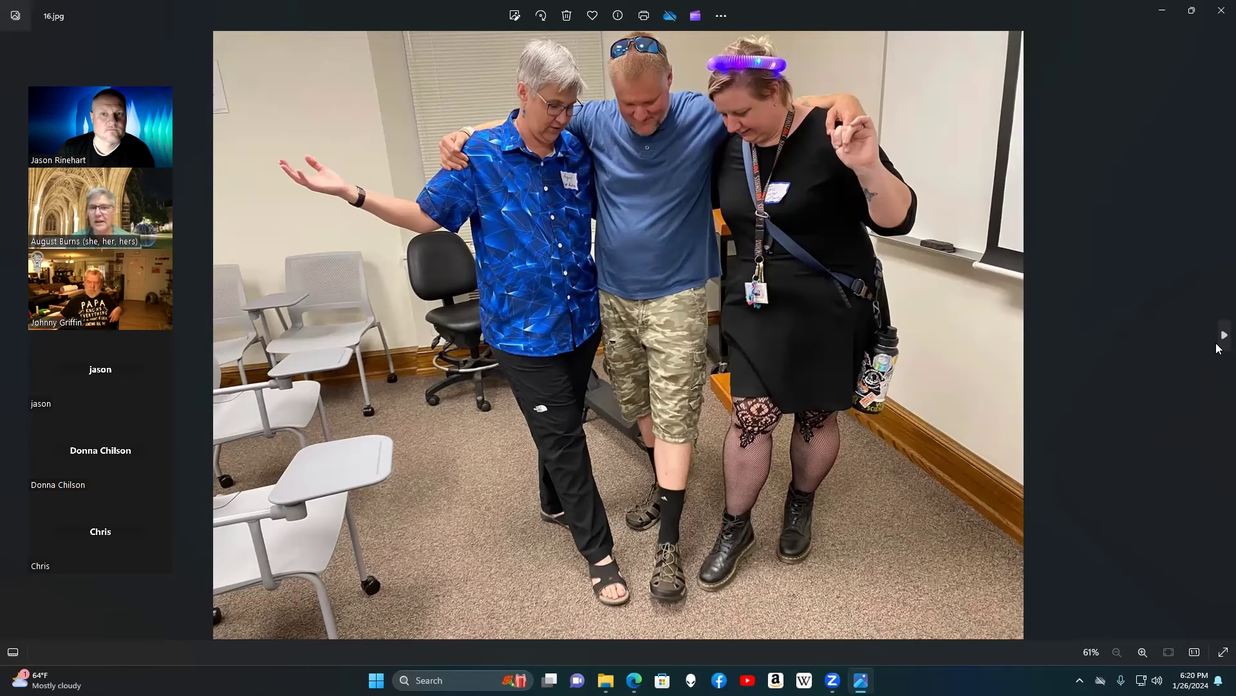
Step: Advance to 17.jpg, three men pointing at a framed light painting in a hallway
{"action": "left_click", "coordinate": [1218, 347]}
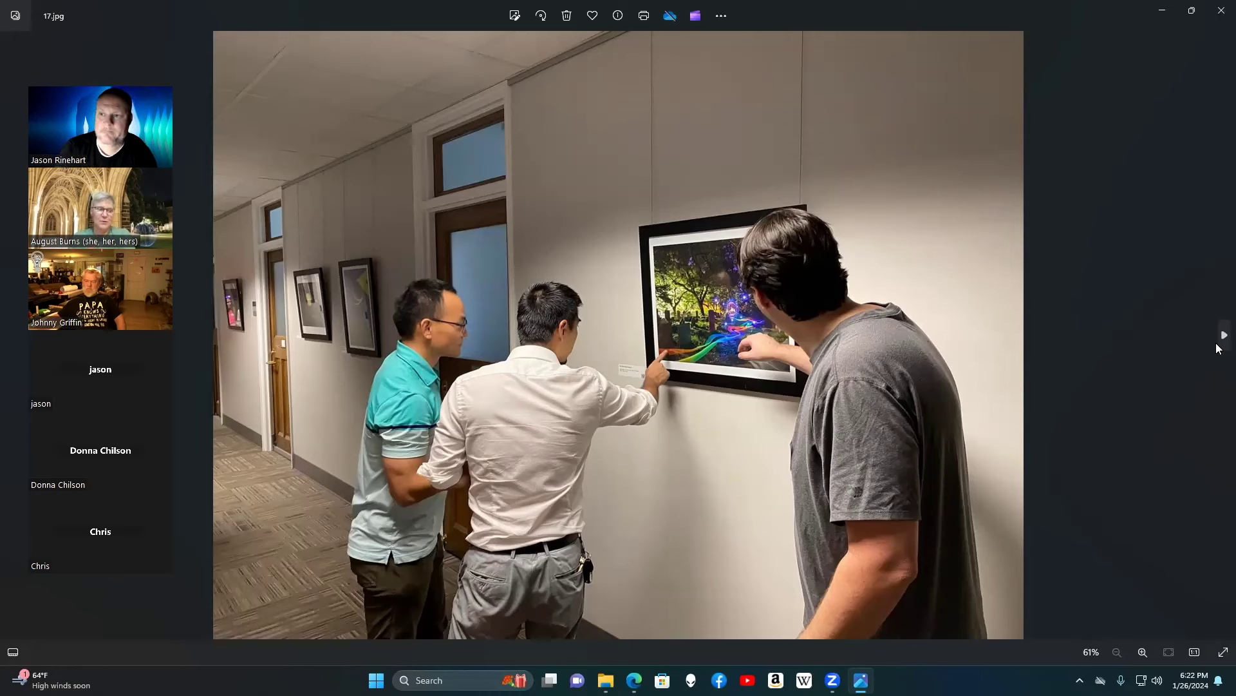
Step: Step past the students-at-tripod-cameras shots to the woman instructing a group
{"action": "left_click", "coordinate": [1223, 334]}
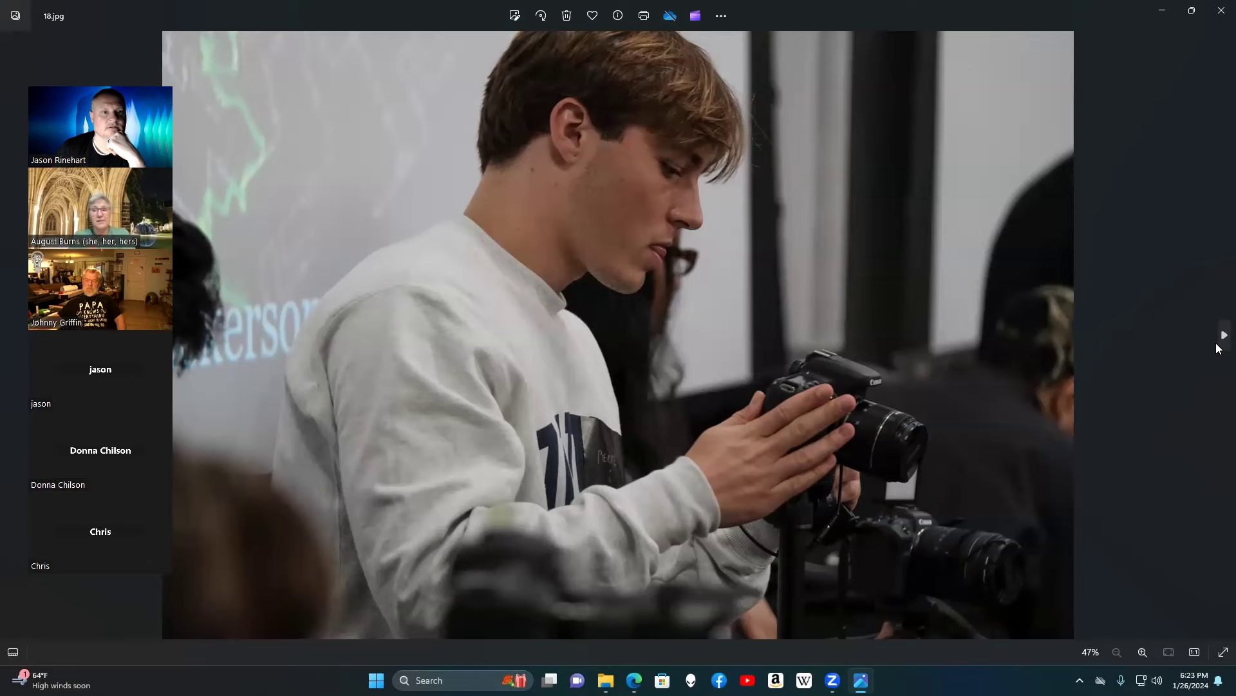
{"action": "left_click", "coordinate": [1223, 334]}
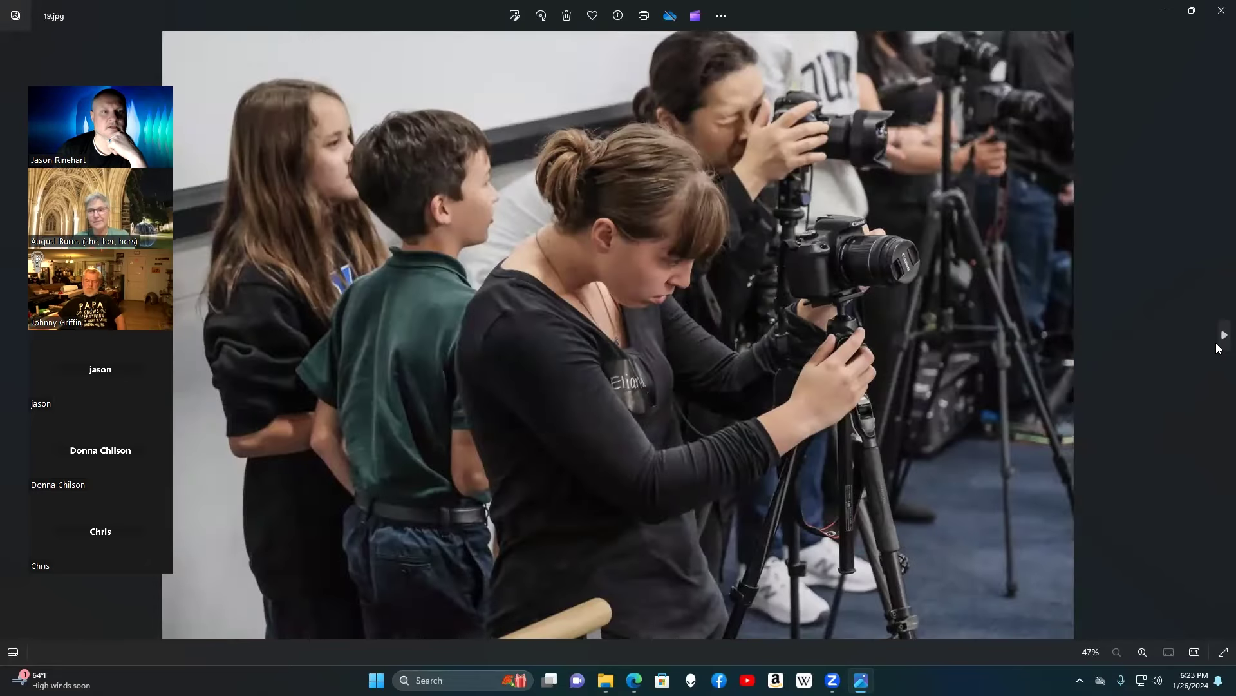
{"action": "left_click", "coordinate": [1223, 334]}
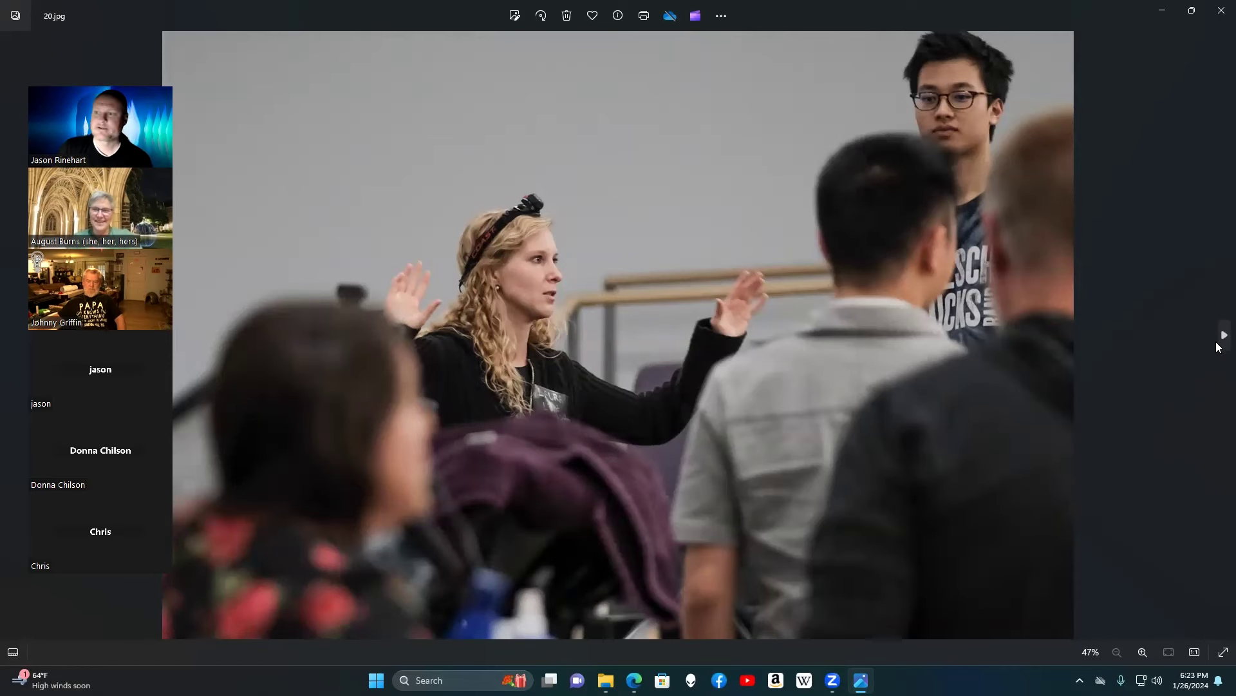
Step: Step forward through four more workshop photos starting from 24.jpg
{"action": "left_click", "coordinate": [1221, 335]}
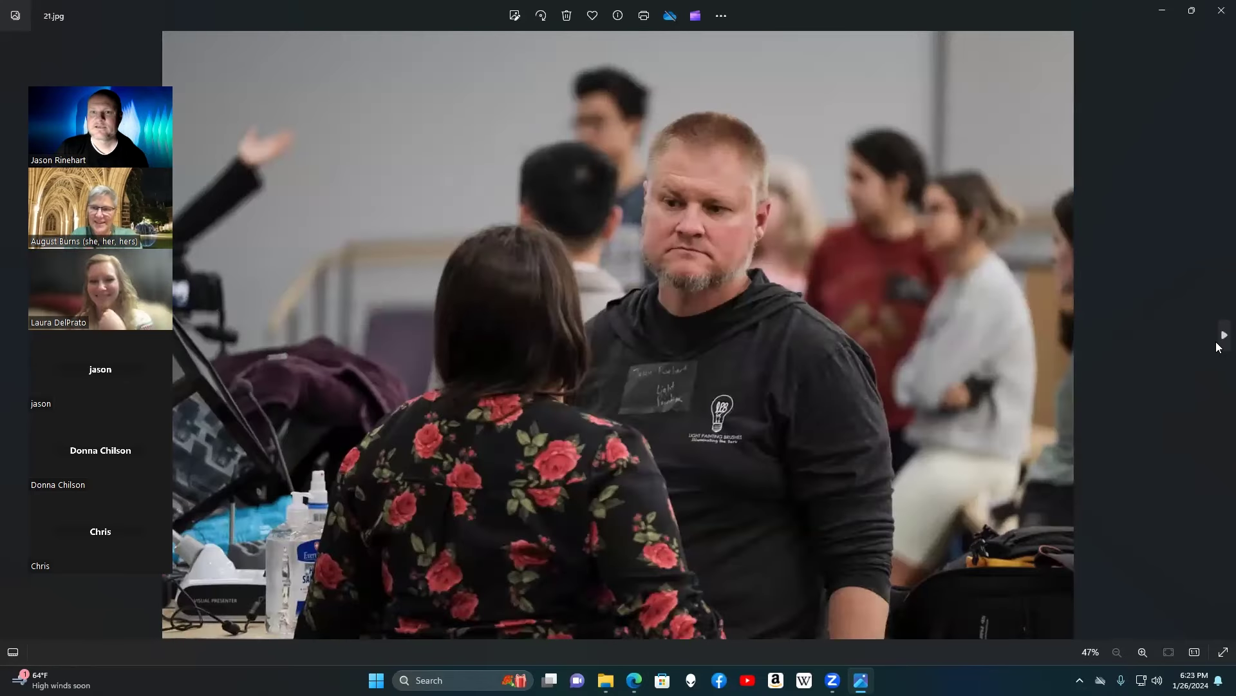
{"action": "left_click", "coordinate": [1223, 336]}
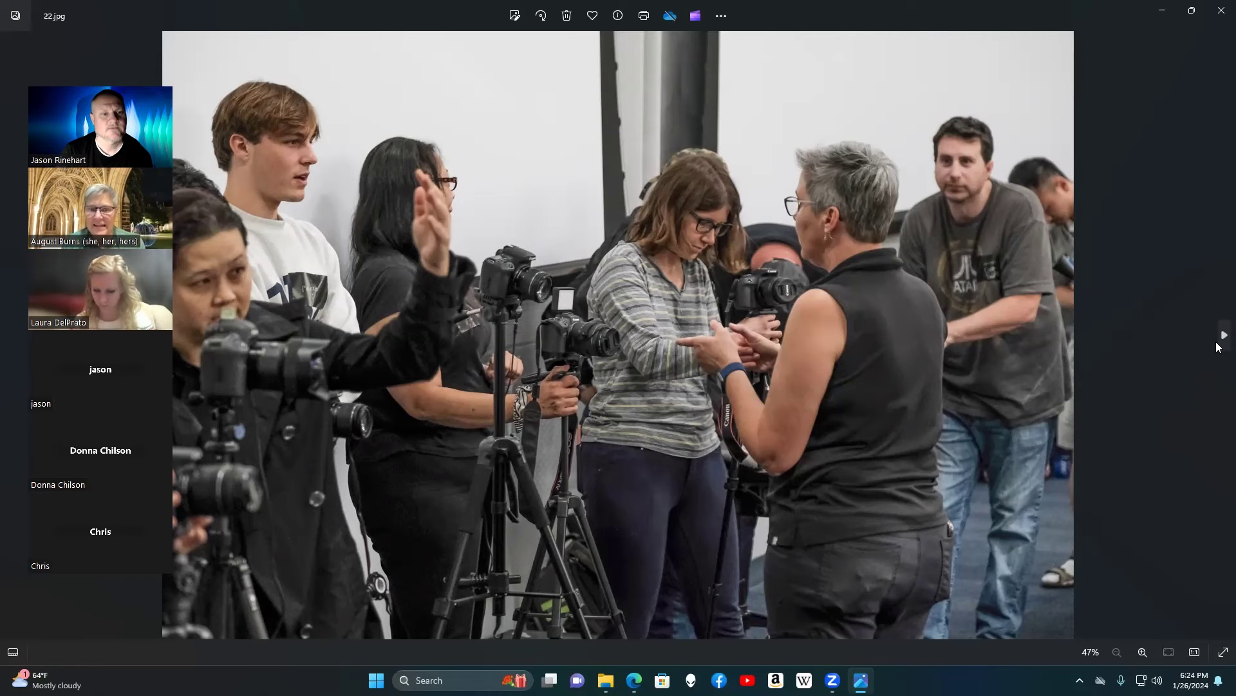
{"action": "left_click", "coordinate": [1216, 341]}
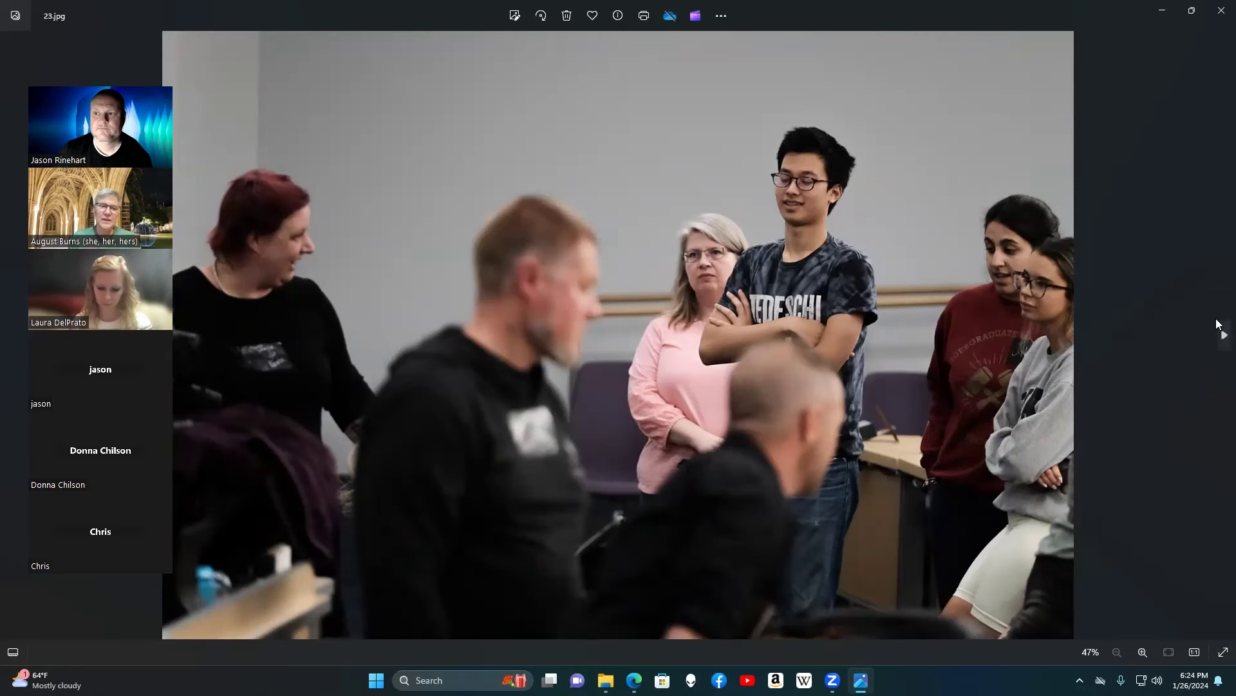
{"action": "left_click", "coordinate": [1219, 333]}
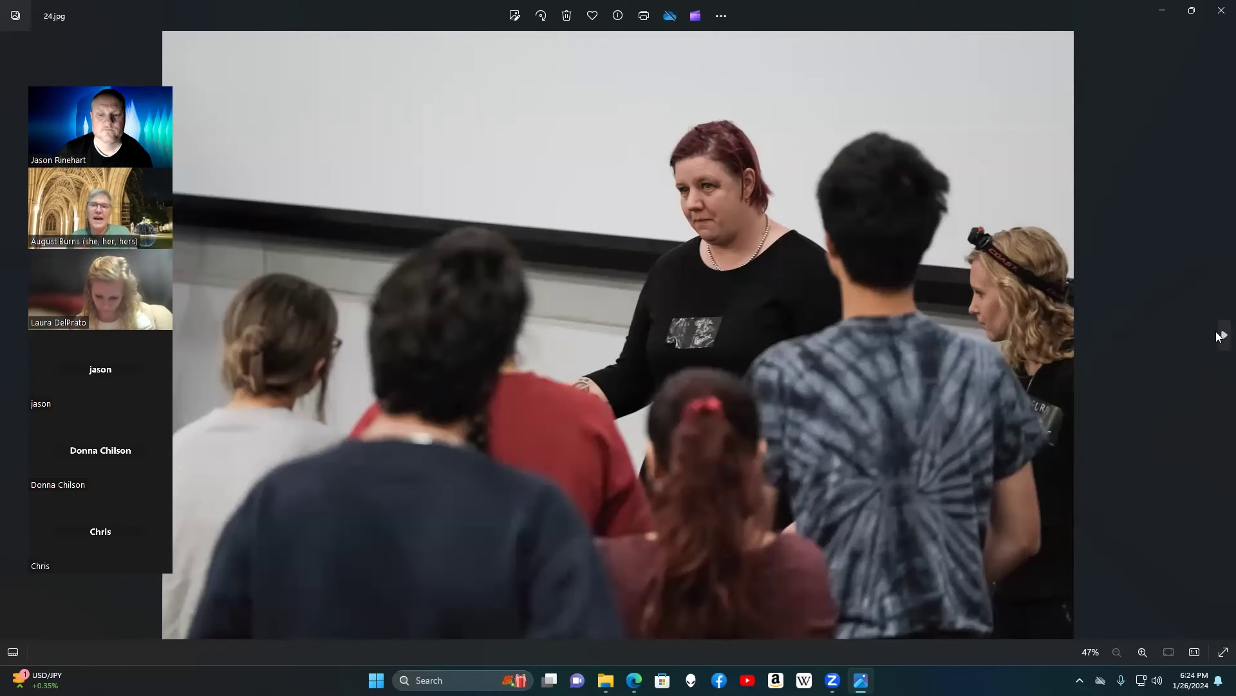
Step: Continue past the laser-lit auditorium, light swirl and rainbow spiral shots to the lecture-hall photos
{"action": "left_click", "coordinate": [1220, 335]}
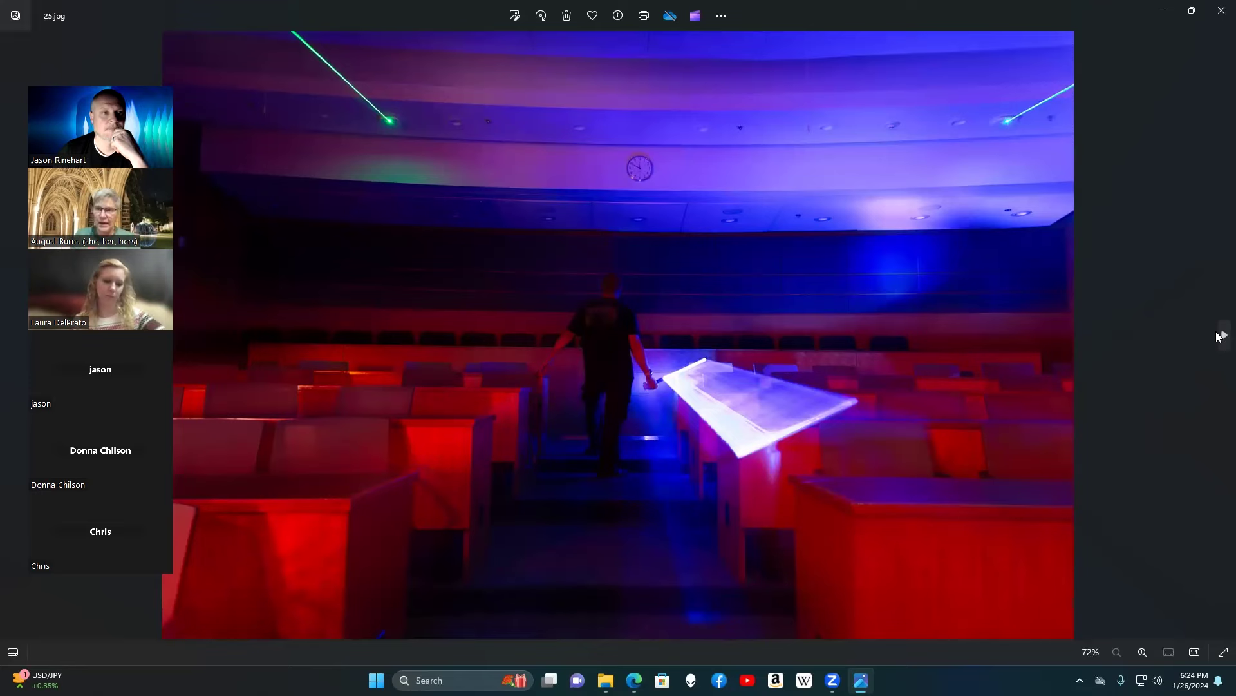
{"action": "left_click", "coordinate": [1220, 335]}
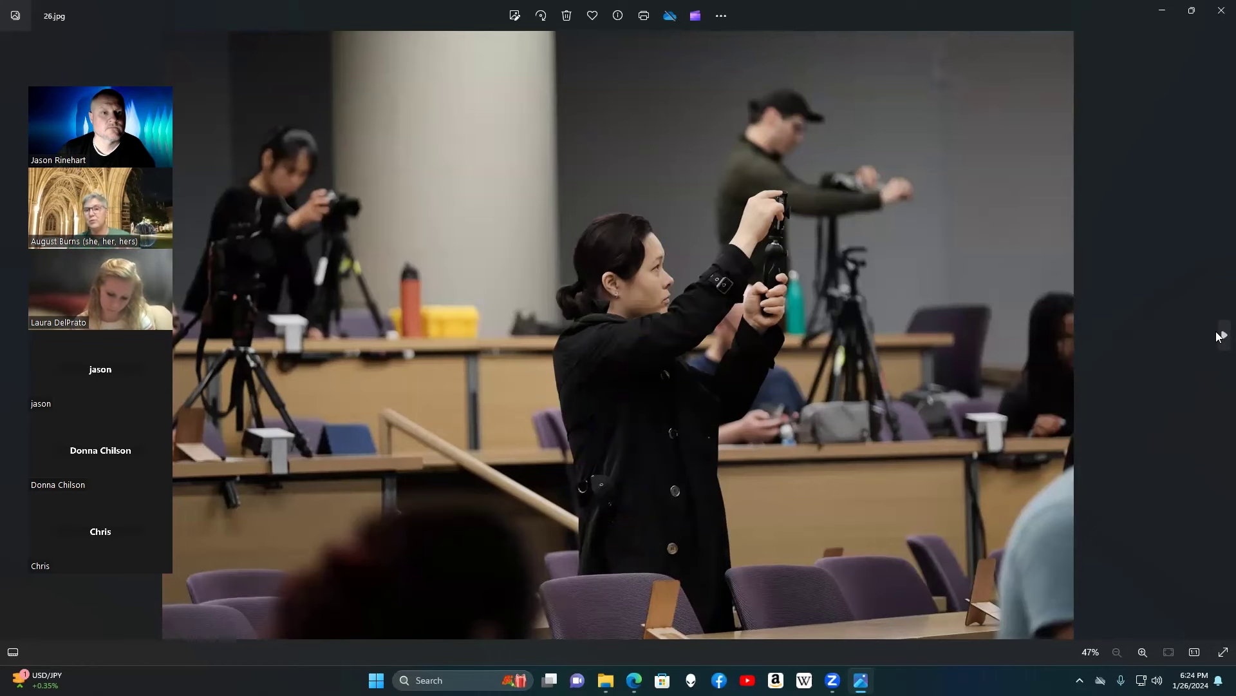
{"action": "left_click", "coordinate": [1220, 335]}
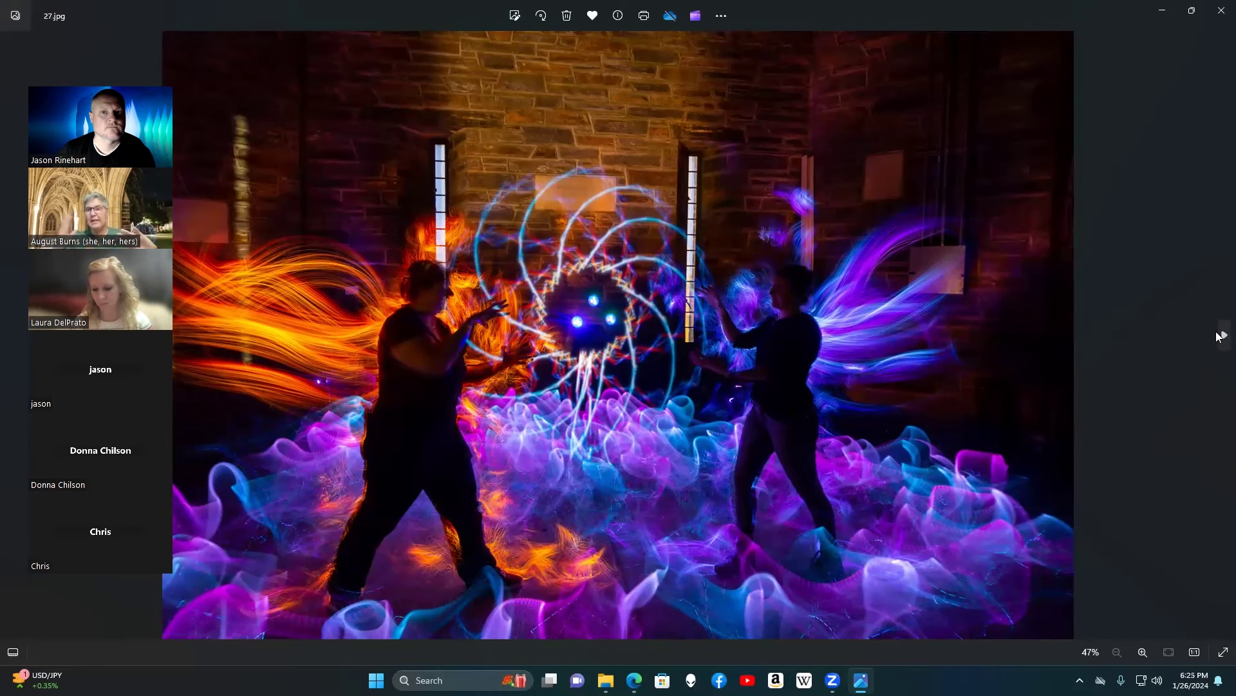
{"action": "left_click", "coordinate": [1220, 335]}
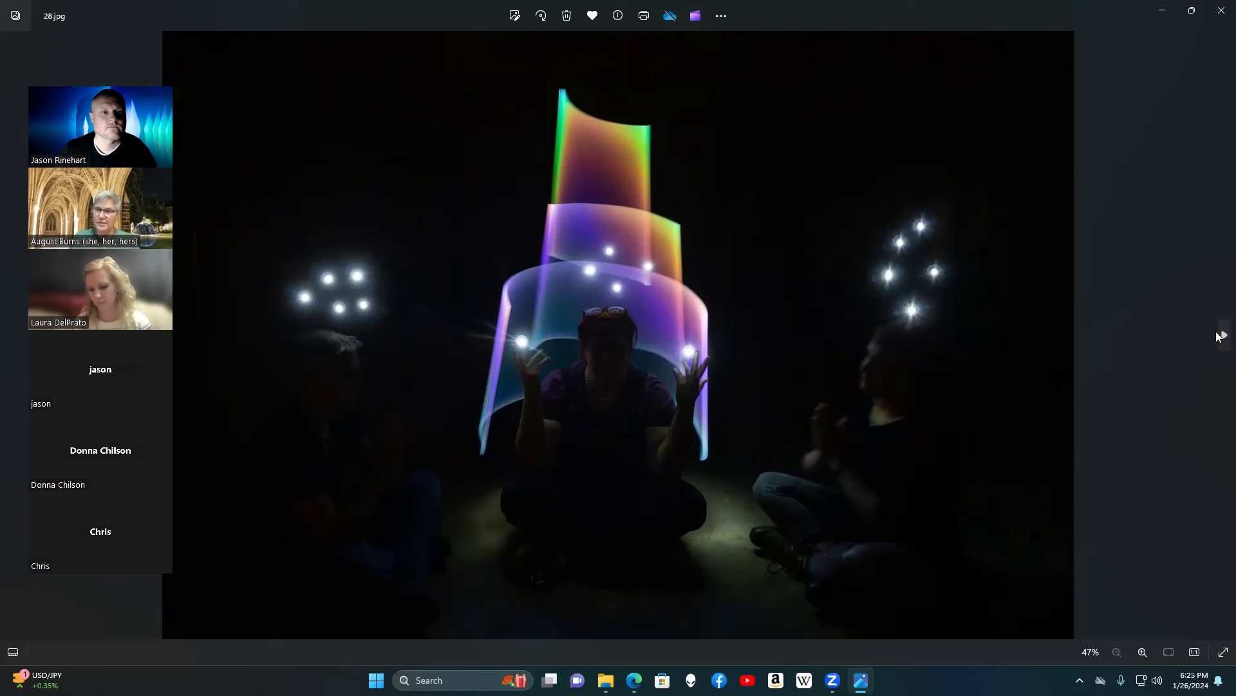
{"action": "left_click", "coordinate": [1220, 335]}
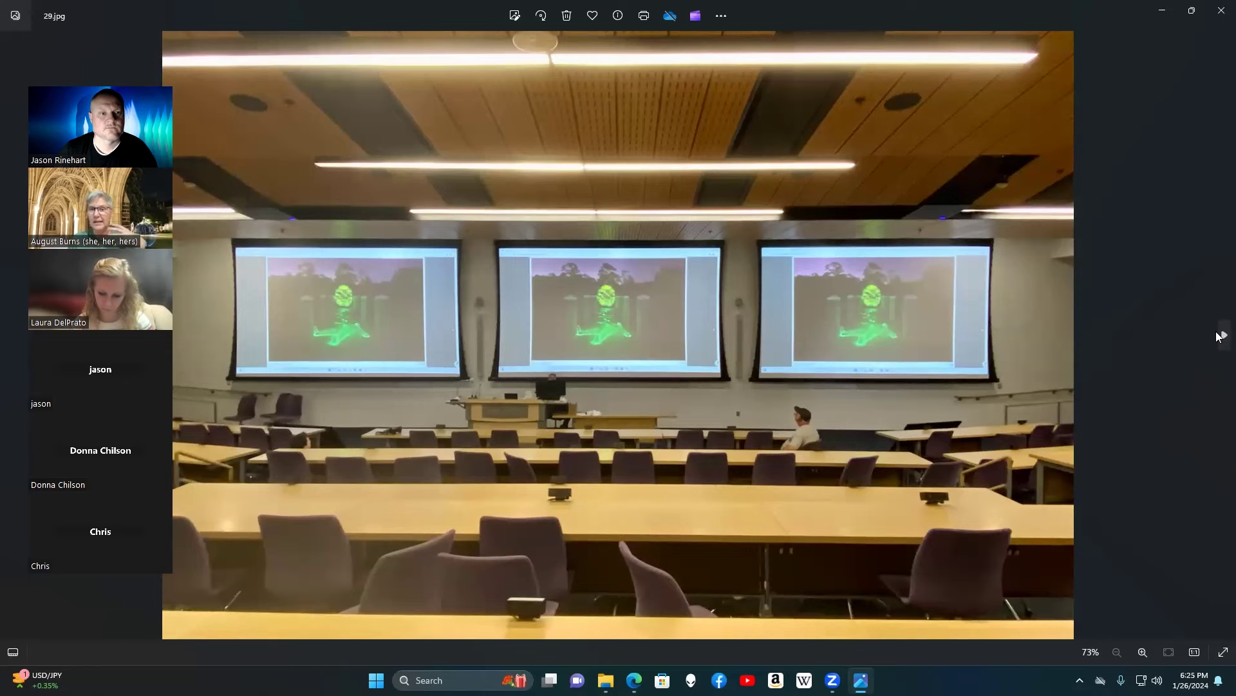
{"action": "left_click", "coordinate": [1219, 335]}
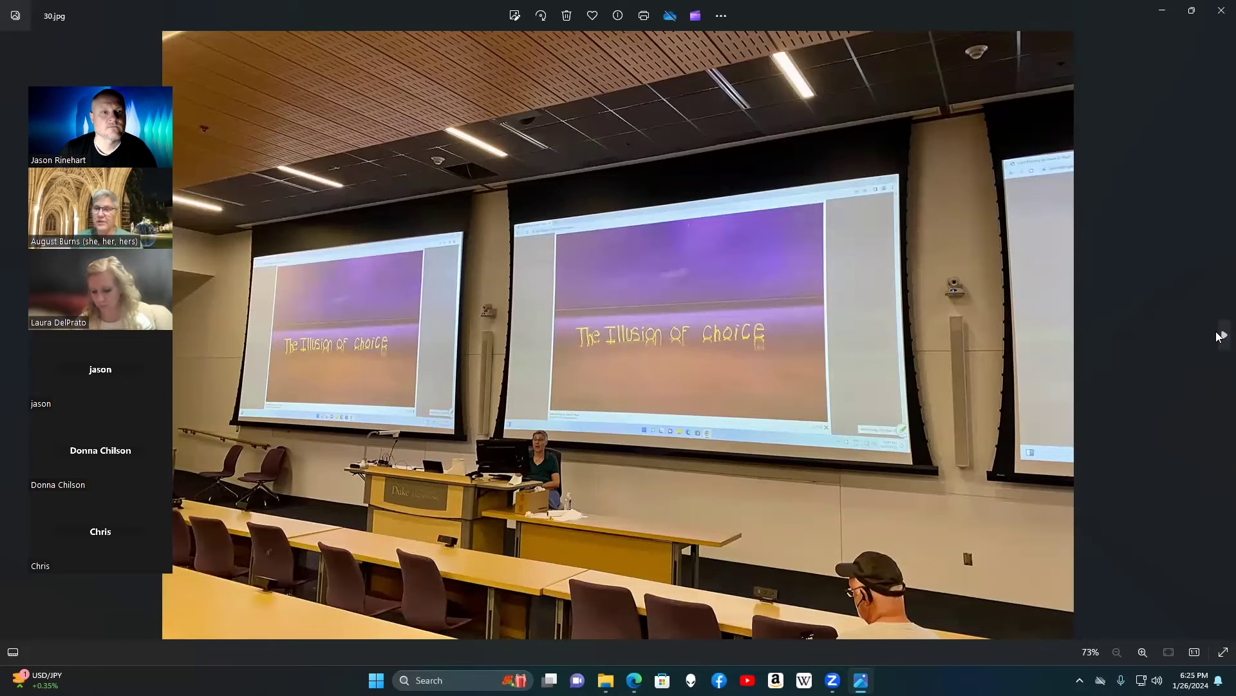
{"action": "left_click", "coordinate": [1220, 335]}
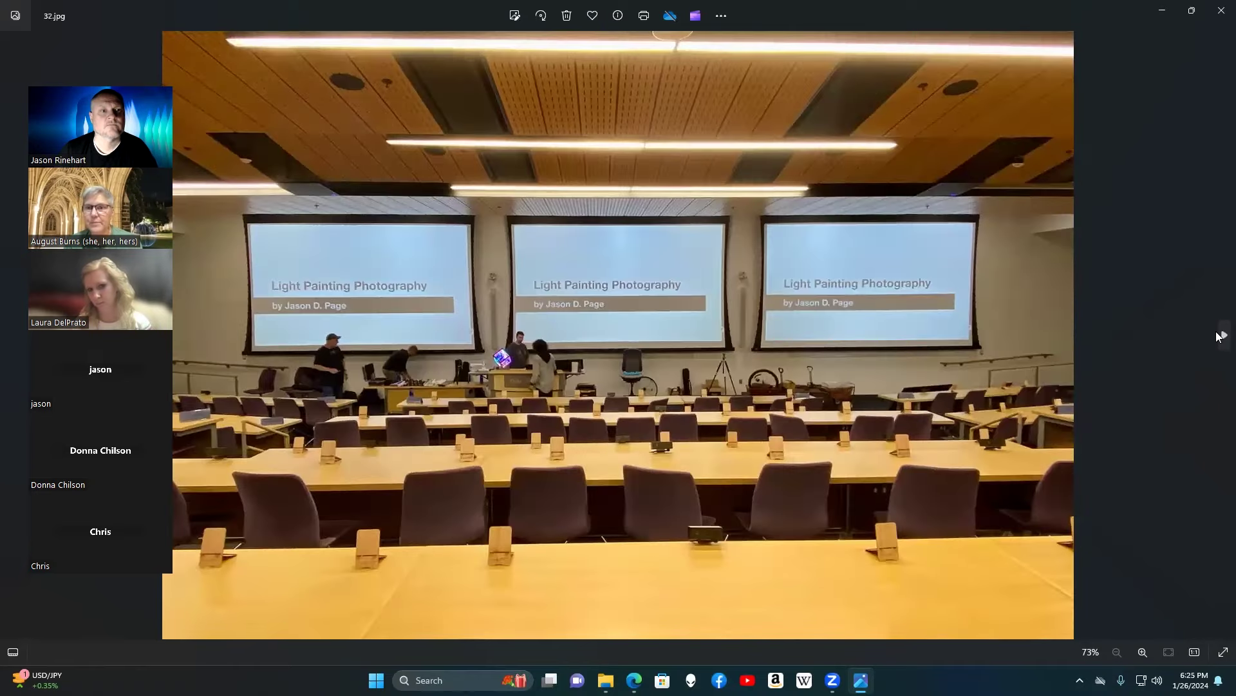
{"action": "left_click", "coordinate": [1220, 335]}
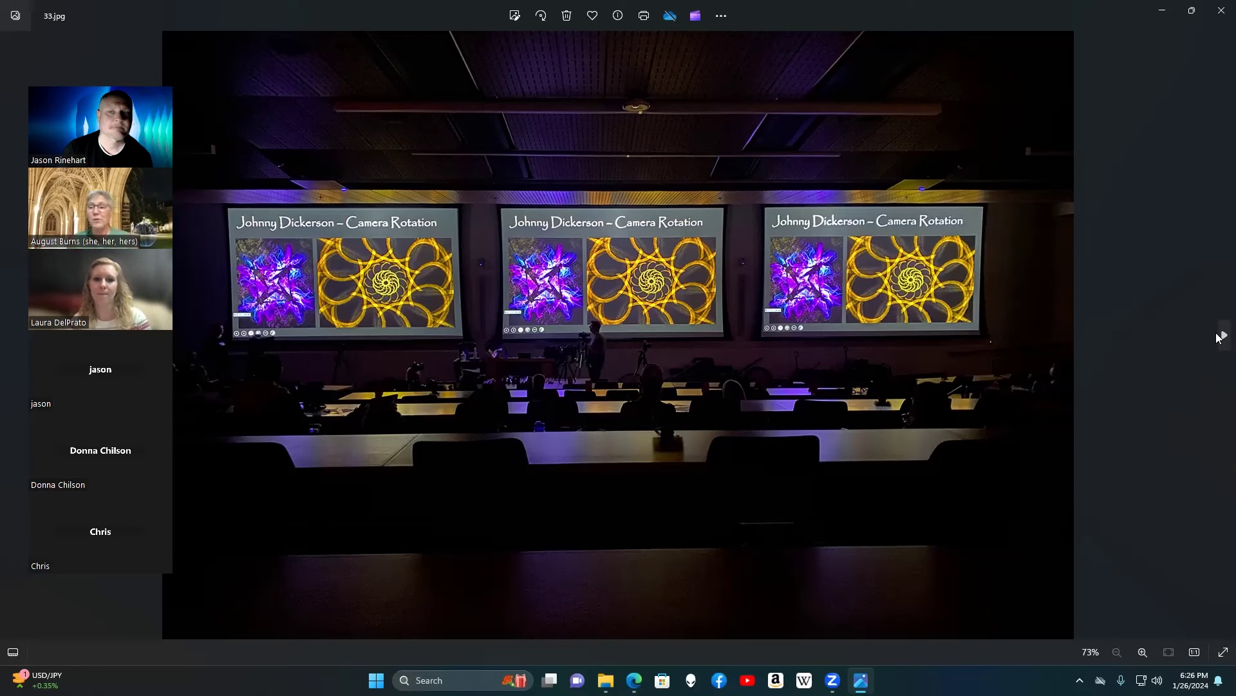
Step: Advance through 33.jpg's Light Painting Photography hall to 34.jpg's stained-glass cathedral nave
{"action": "left_click", "coordinate": [1220, 336]}
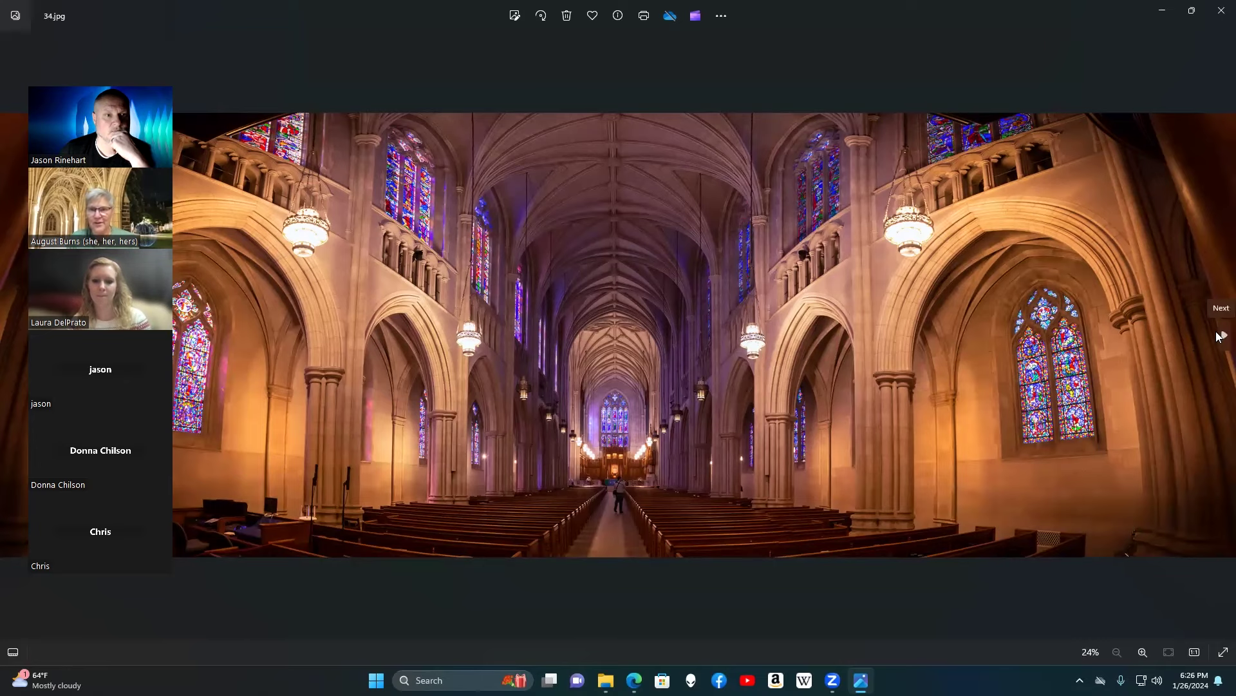
Step: Step past the stained-glass and light-painting shots to 39.jpg, a woman beside her shadow
{"action": "left_click", "coordinate": [1220, 335]}
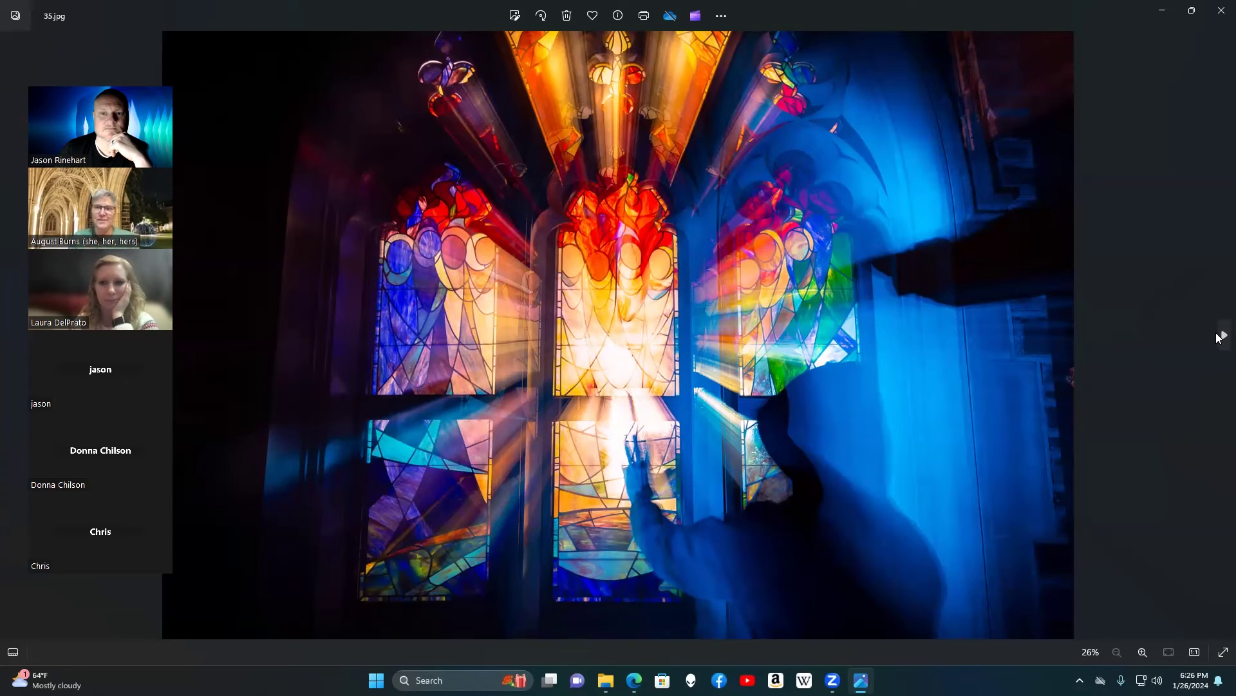
{"action": "left_click", "coordinate": [1219, 337]}
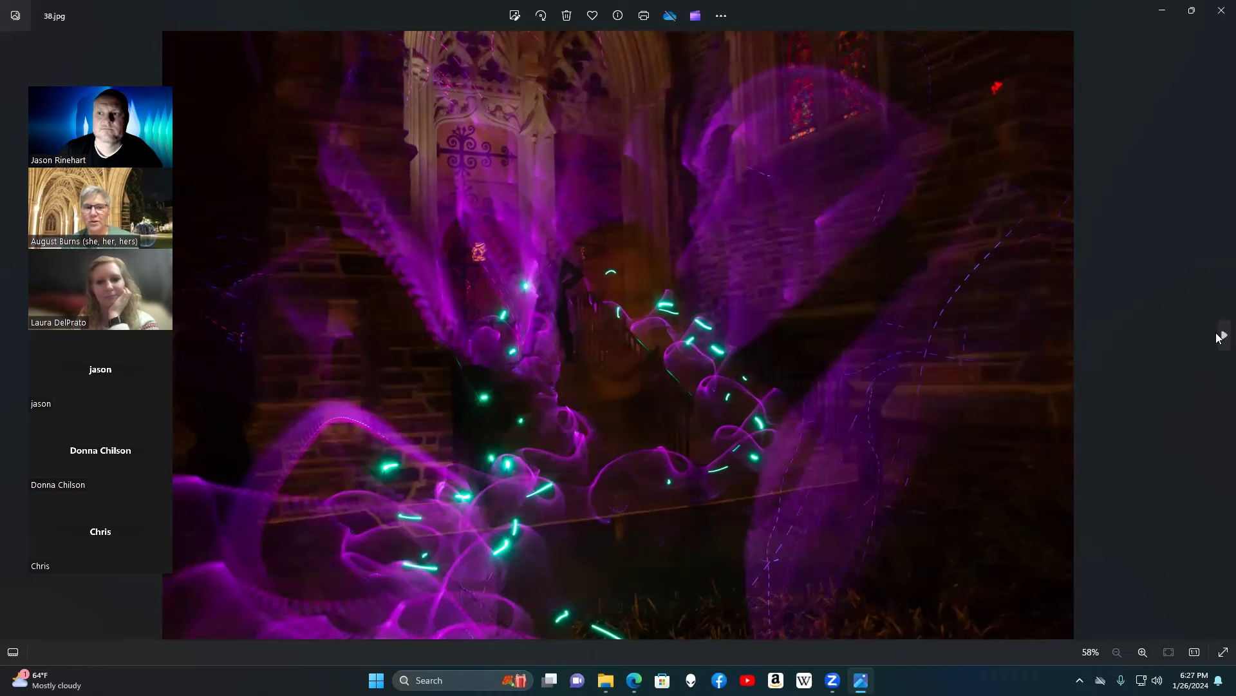
{"action": "left_click", "coordinate": [1219, 336]}
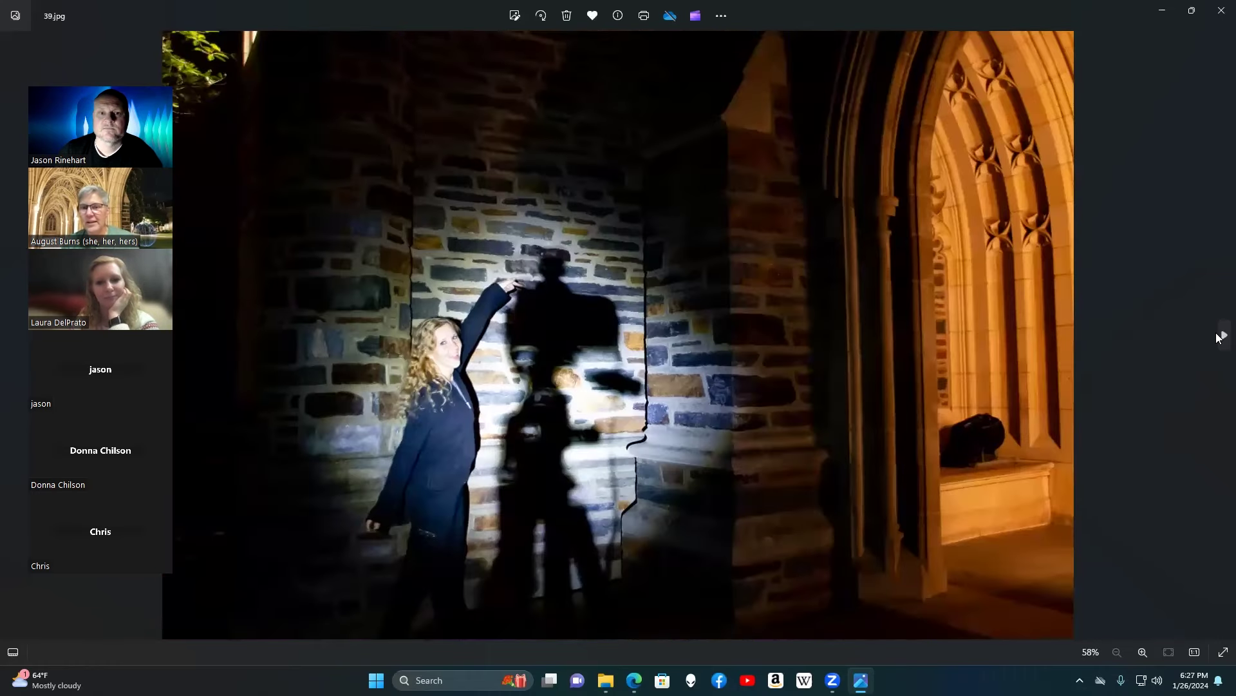